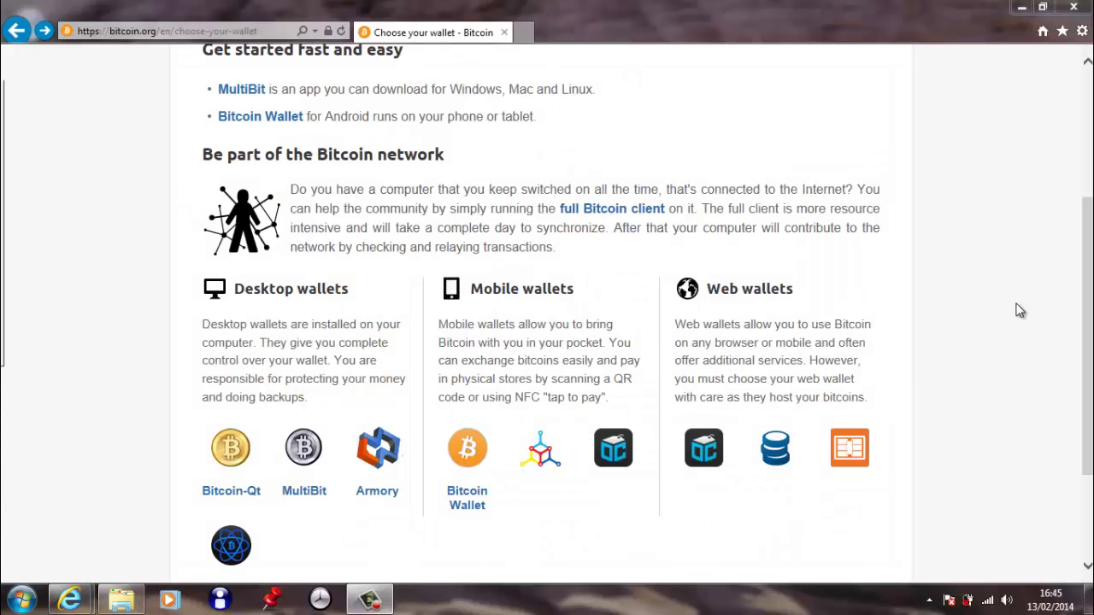
Step: Go to the MultiBit website from the desktop wallets list and save the v0.5.16 Windows installer
mouse_move(304, 453)
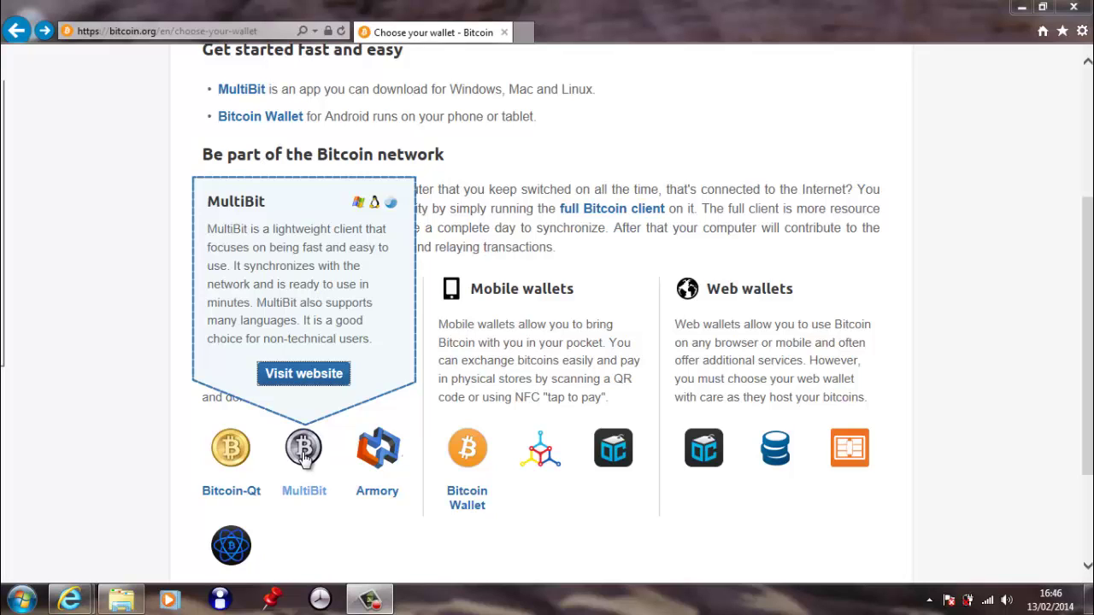
click(303, 372)
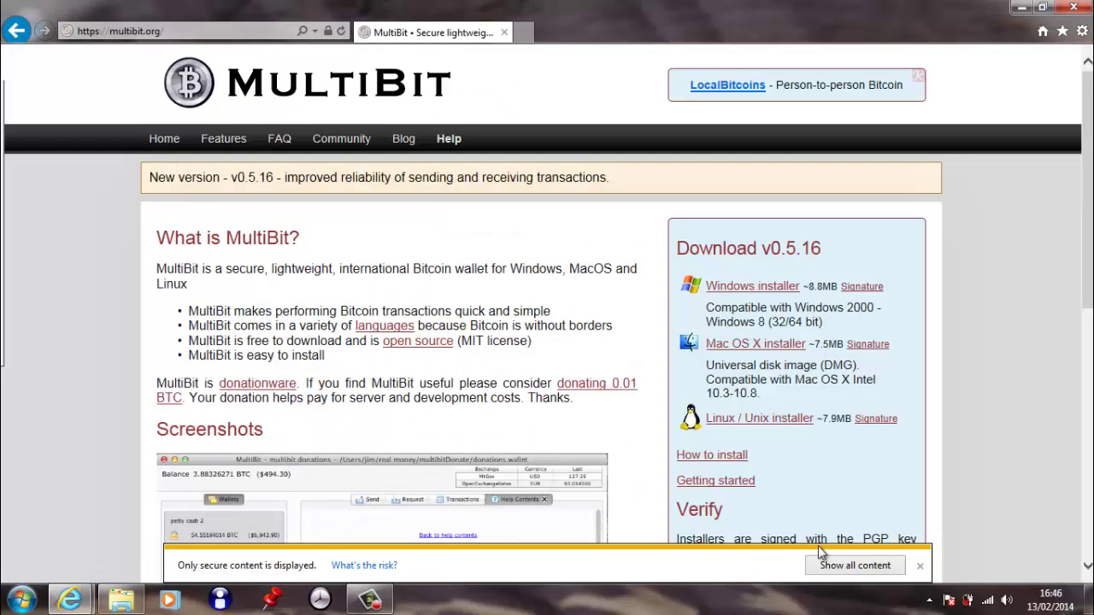
click(745, 293)
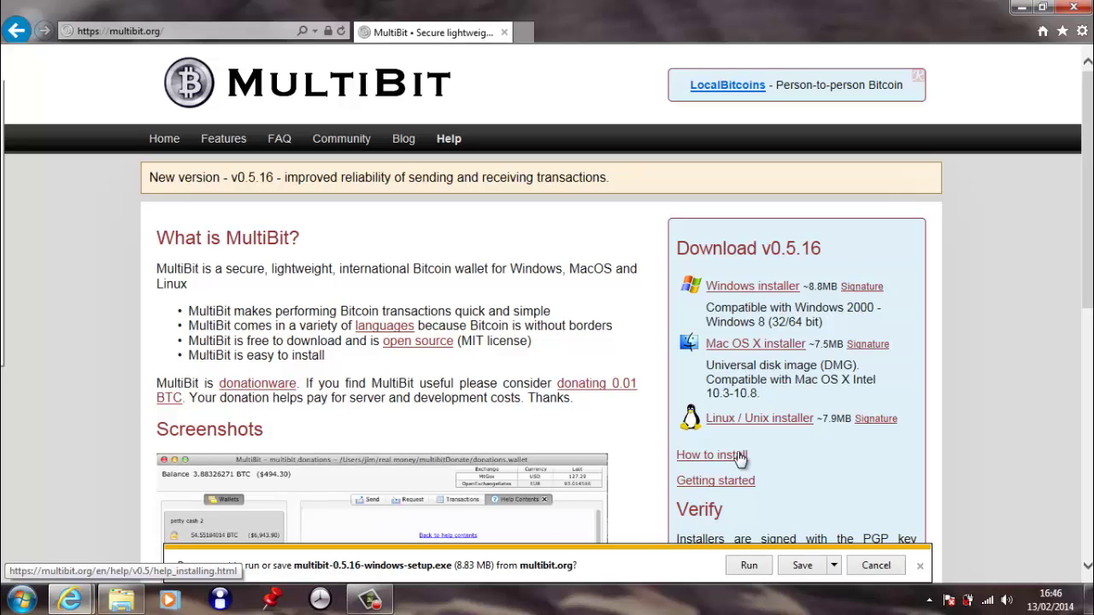
click(801, 566)
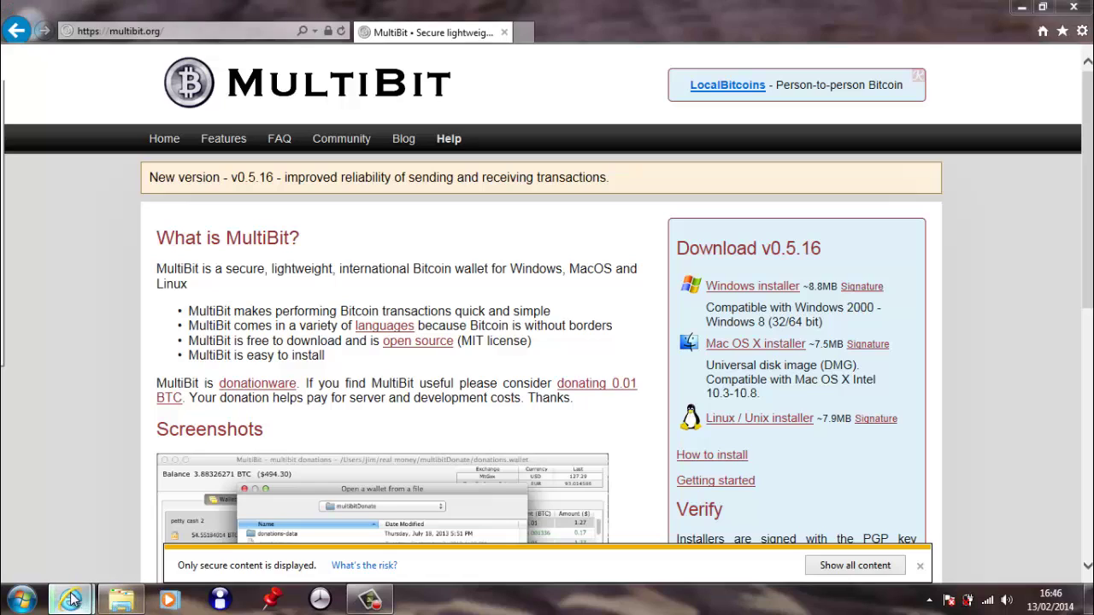
Step: Cancel the running installer download and run the previously downloaded MultiBit 0.5.16 setup file from the download list
mouse_move(76, 600)
click(251, 502)
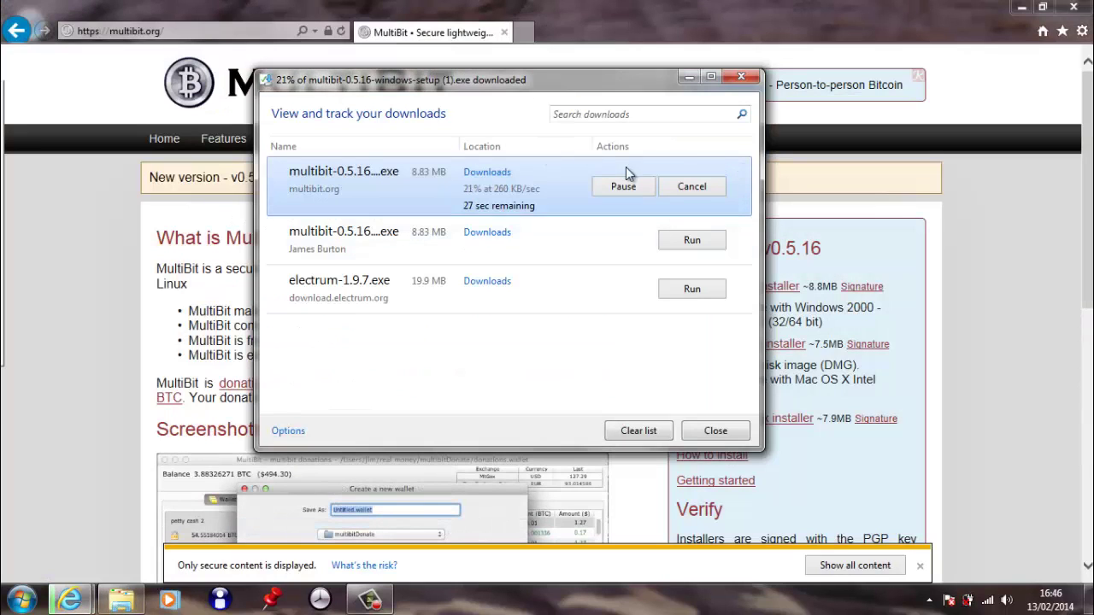
click(691, 185)
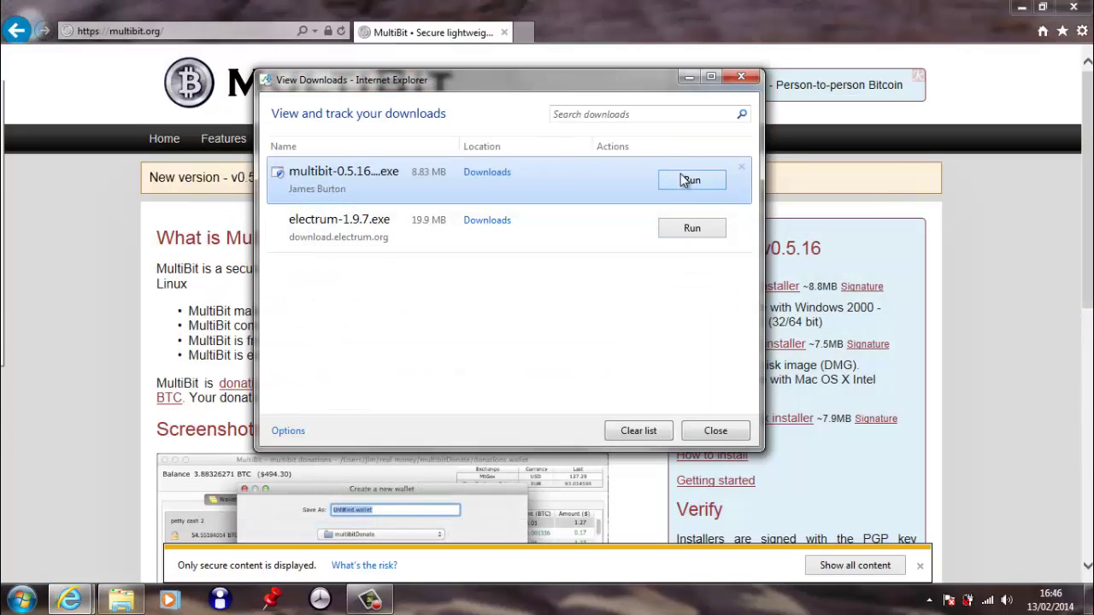
click(686, 180)
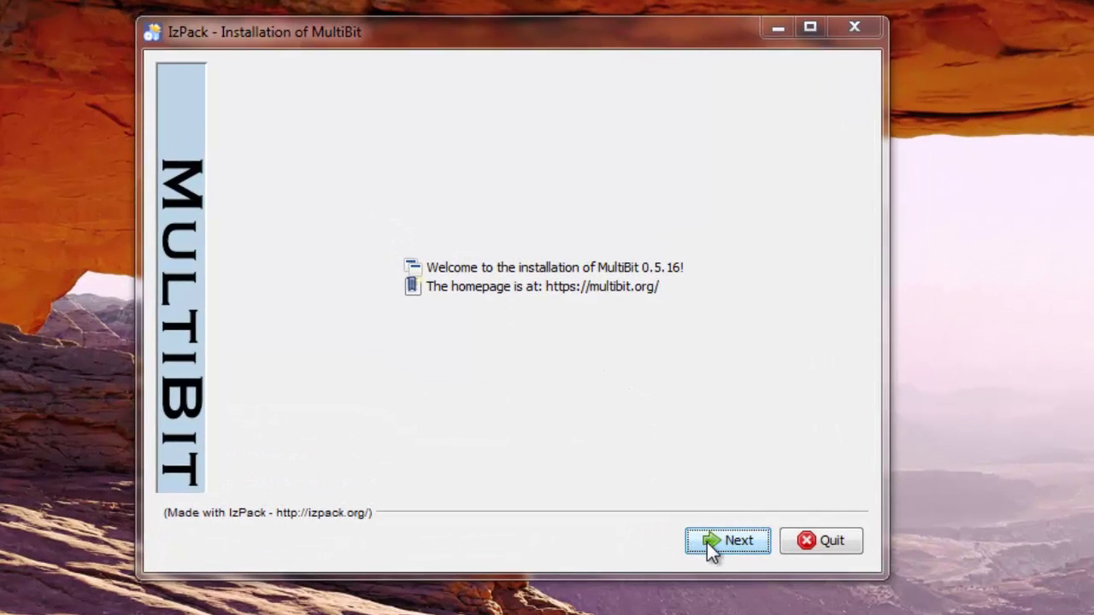
Step: Install MultiBit 0.5.16, accepting the license agreement and keeping the default setup options
click(707, 542)
click(706, 543)
click(408, 459)
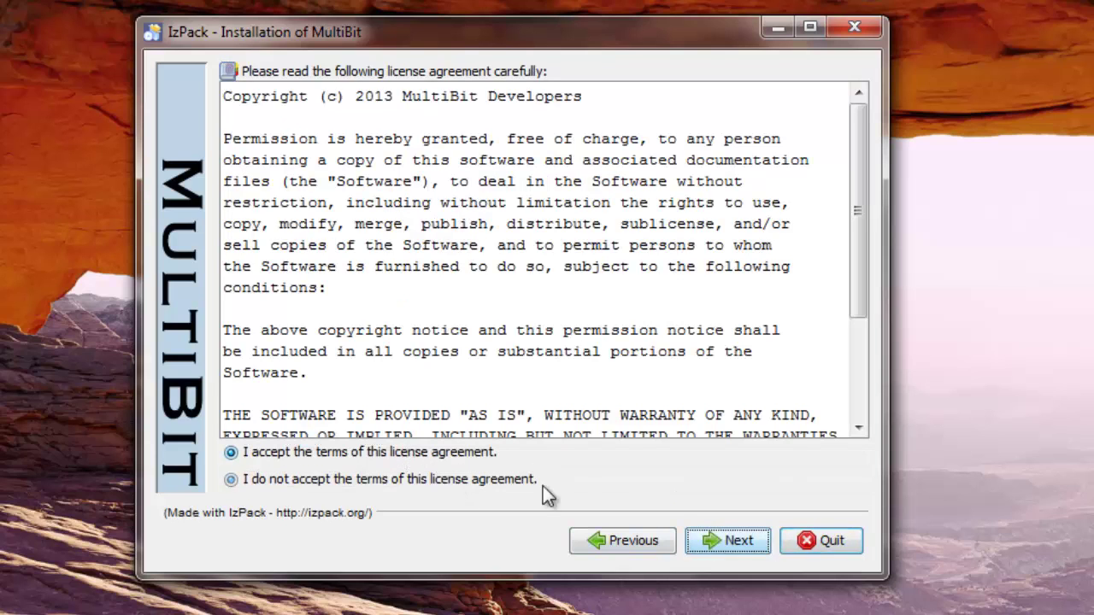
click(739, 547)
click(739, 547)
click(738, 545)
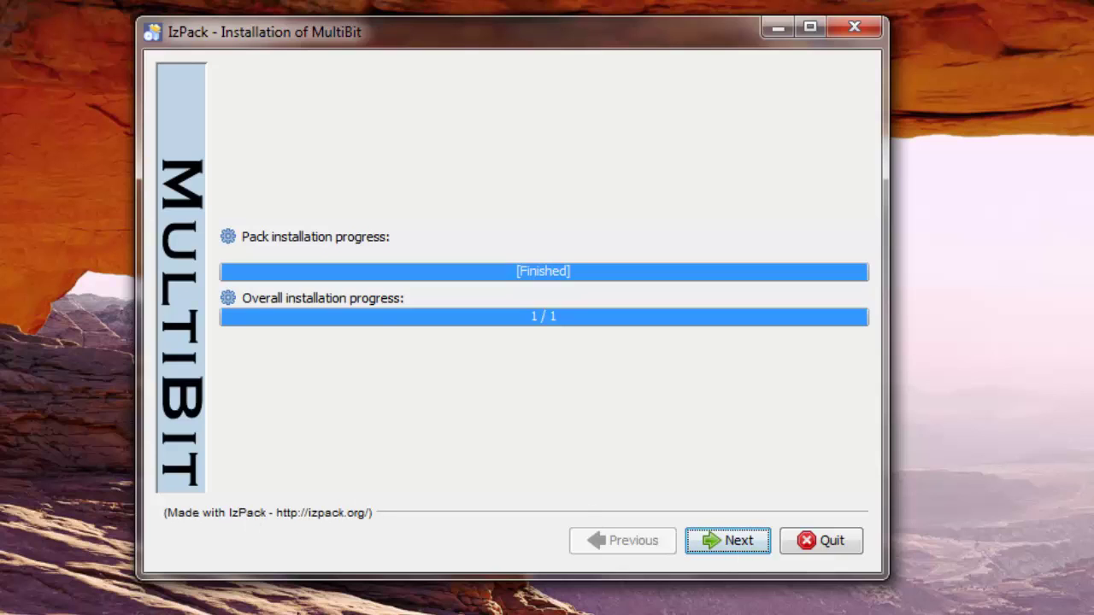
click(725, 542)
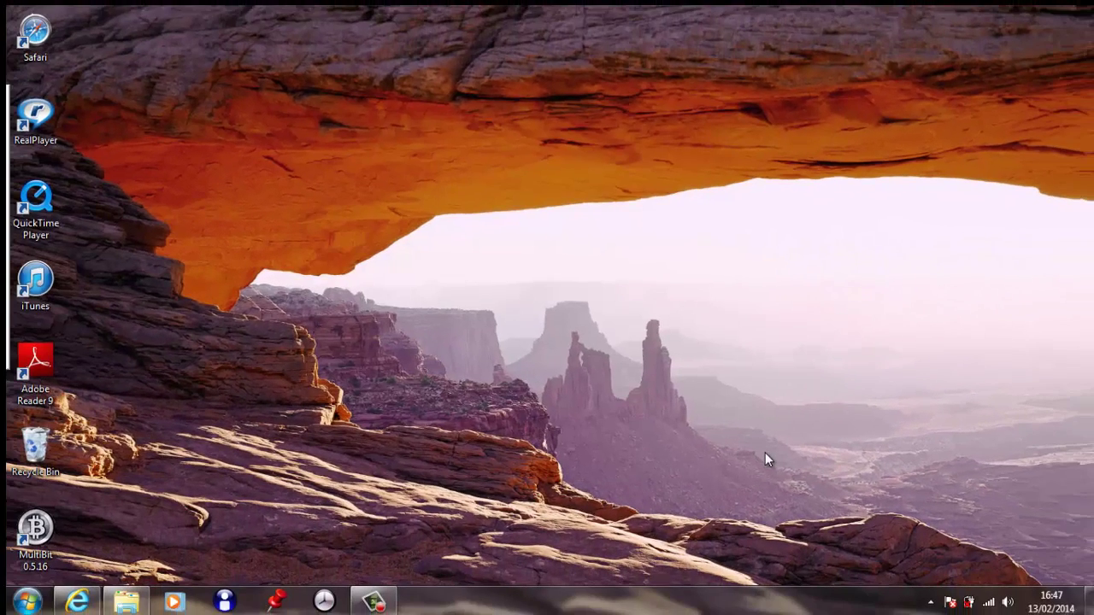
Step: Launch MultiBit 0.5.16 from the desktop and close its Welcome page
double_click(41, 554)
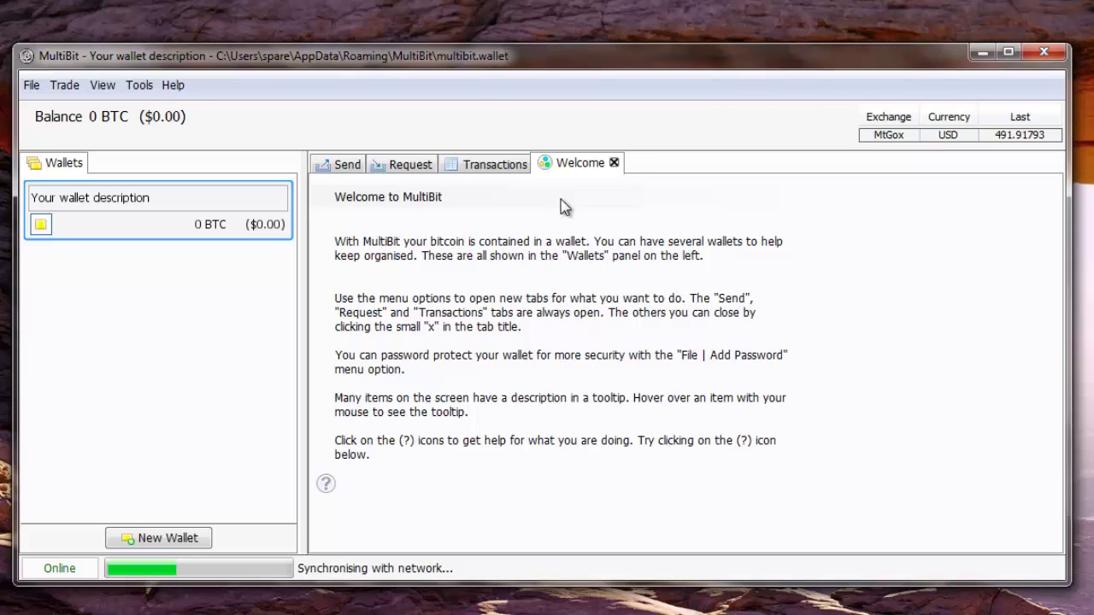
click(613, 164)
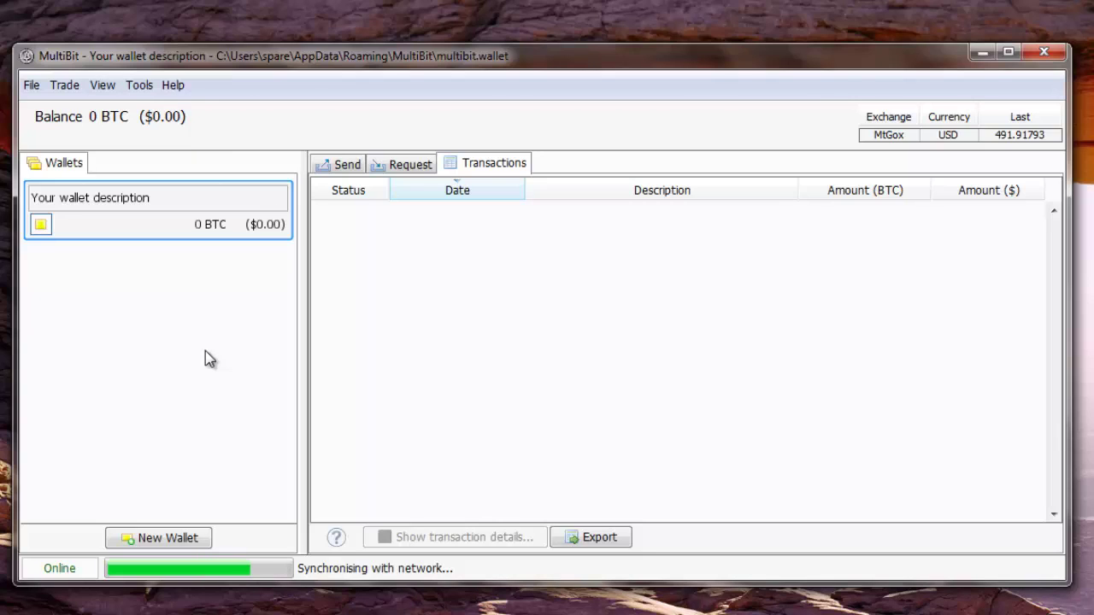
Step: Replace the default wallet description with the owner's first name followed by "Wallet"
click(154, 198)
key(BackSpace)
key(BackSpace)
key(BackSpace)
key(BackSpace)
key(BackSpace)
key(BackSpace)
key(BackSpace)
key(BackSpace)
key(BackSpace)
key(BackSpace)
key(BackSpace)
key(BackSpace)
key(BackSpace)
key(BackSpace)
key(BackSpace)
key(BackSpace)
key(BackSpace)
key(BackSpace)
key(BackSpace)
key(BackSpace)
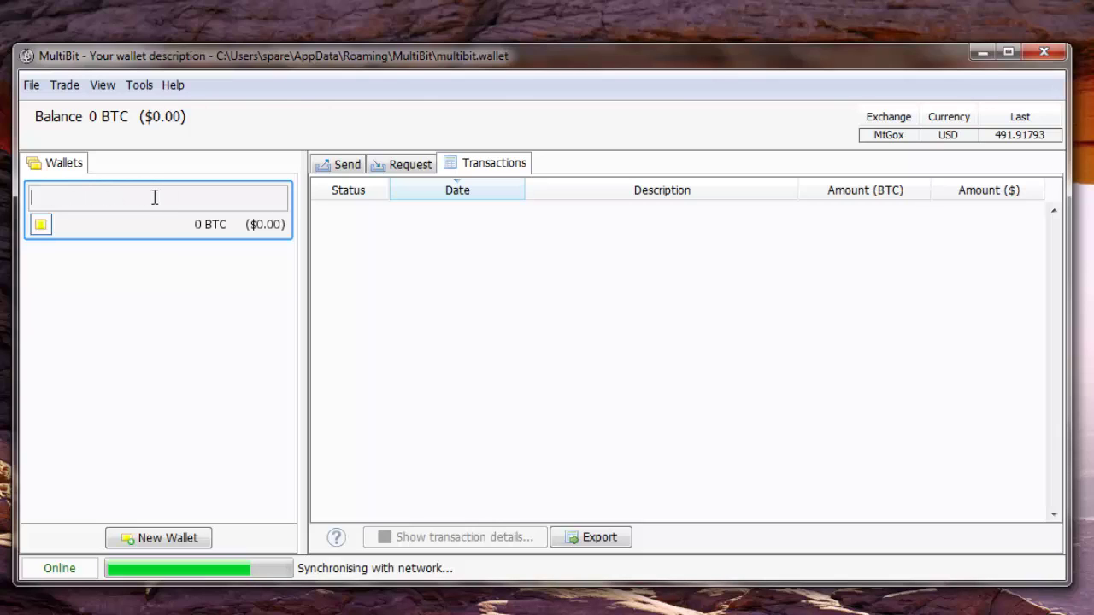
text(Gareths Wallet)
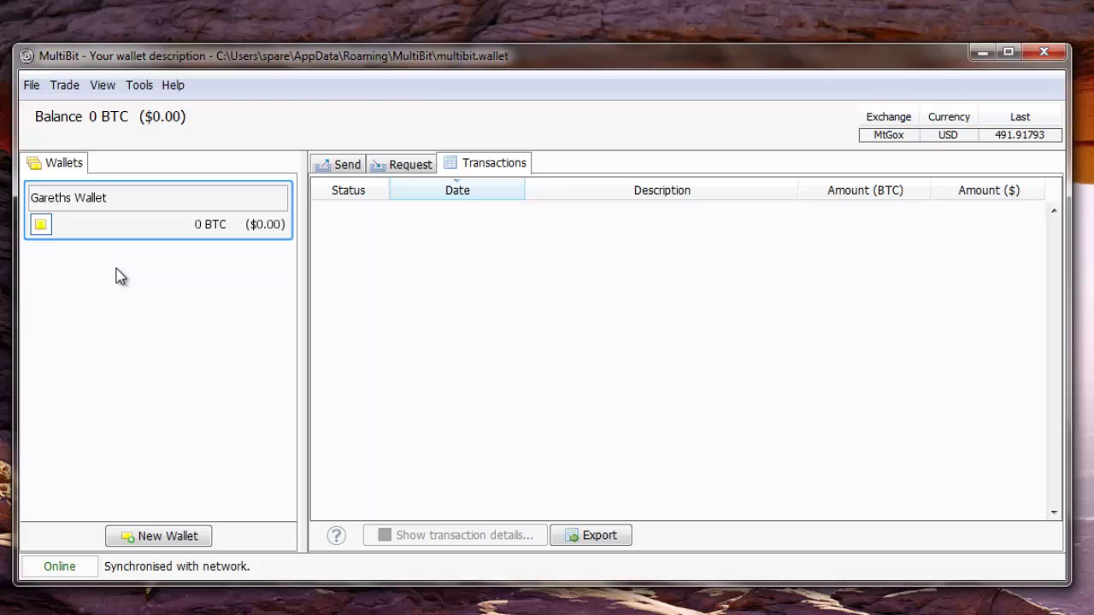
Step: Open the help article on password-protecting the wallet and read through its recommendations and related articles
click(41, 225)
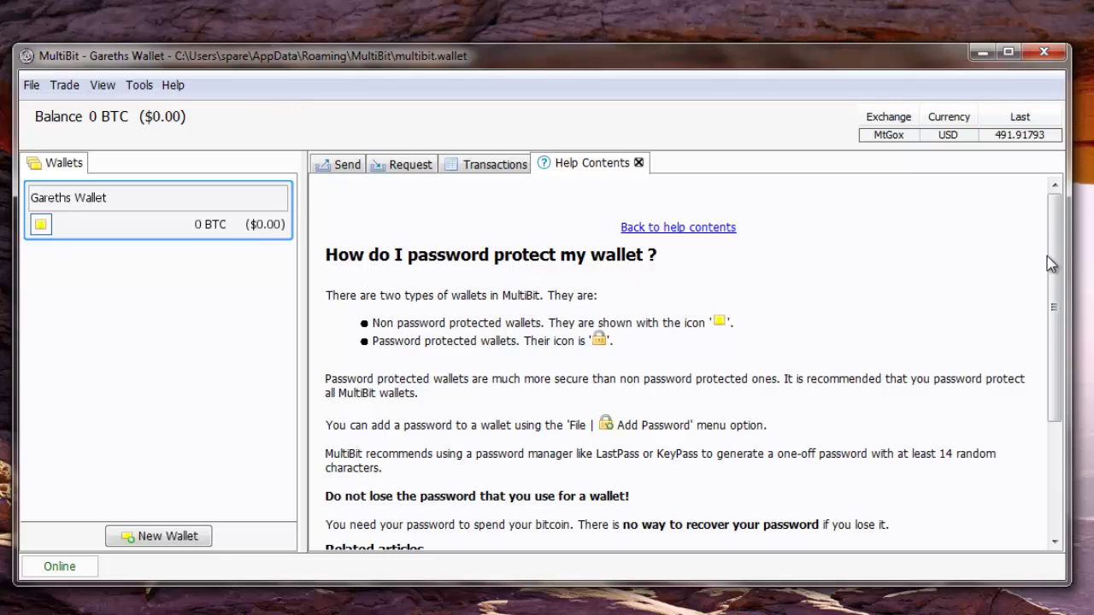
scroll(1061, 299, down, 1)
scroll(1062, 316, down, 3)
scroll(1060, 316, up, 2)
scroll(1053, 346, down, 3)
scroll(1053, 346, down, 1)
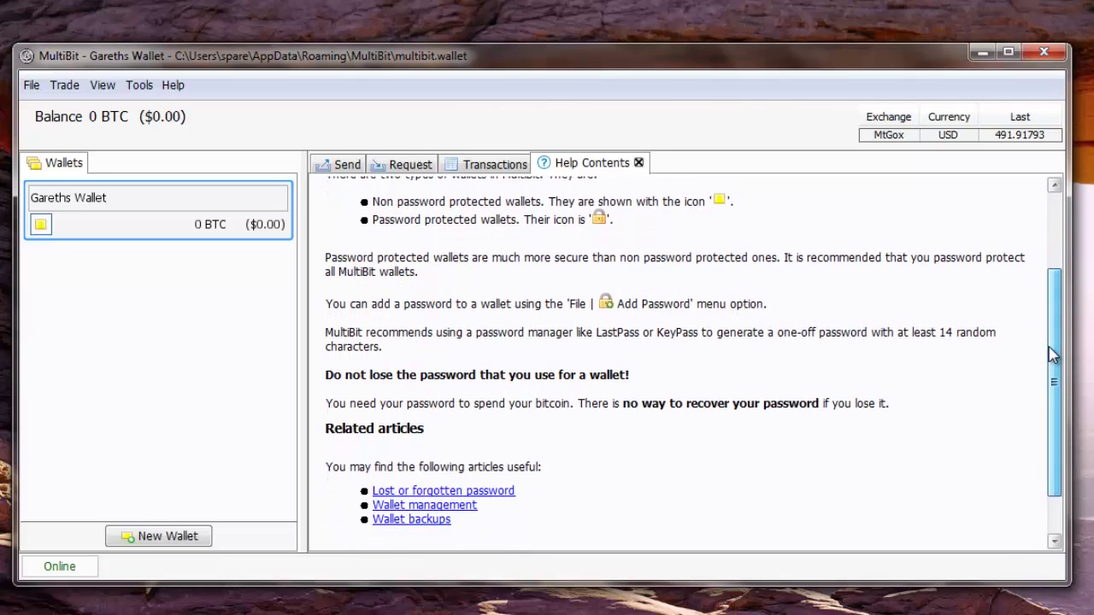
Step: Add a password to the wallet, entering the wallet password and repeating it
click(32, 88)
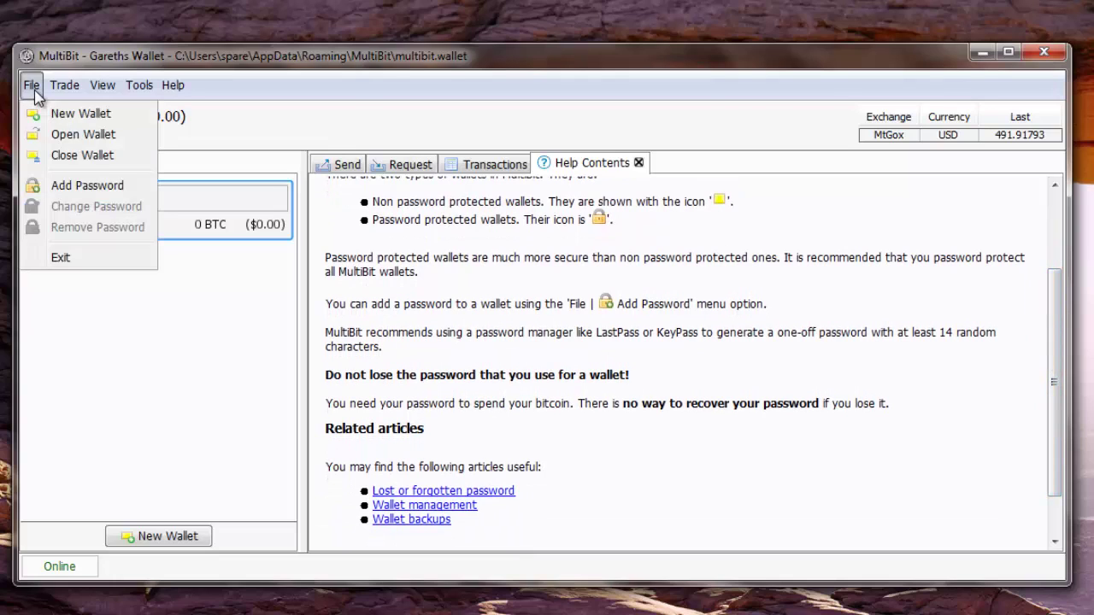
click(69, 186)
click(516, 342)
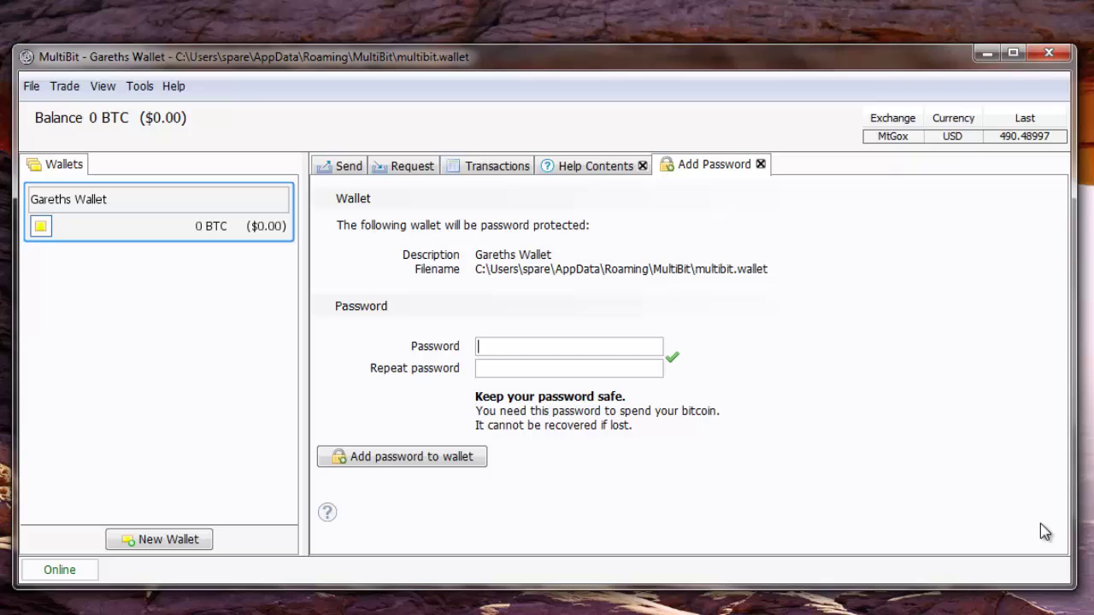
text(•••••••••••)
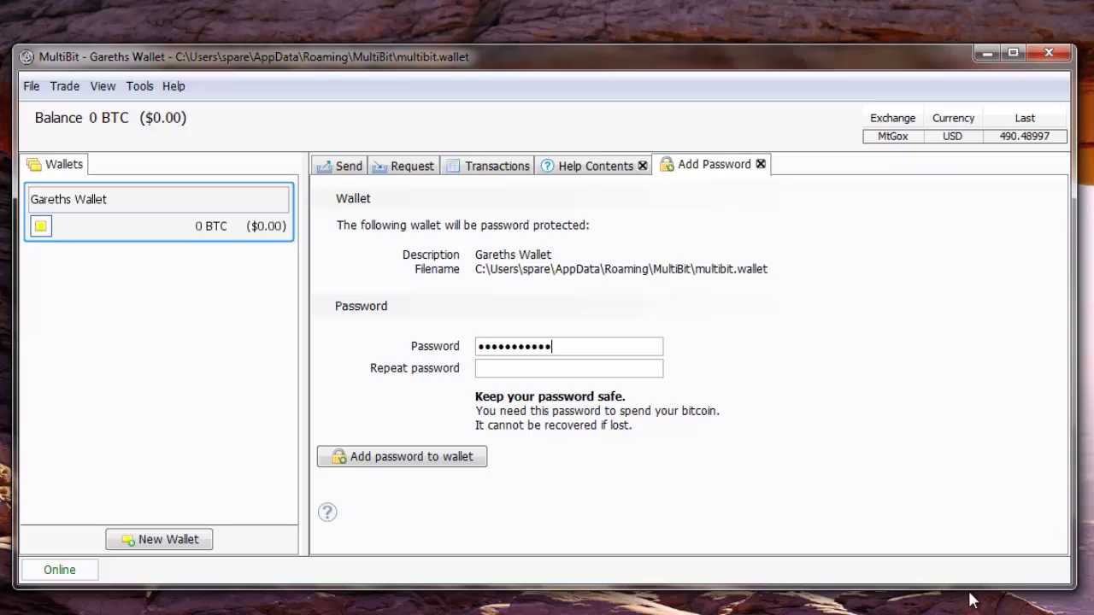
key(Tab)
text(•••••••••••)
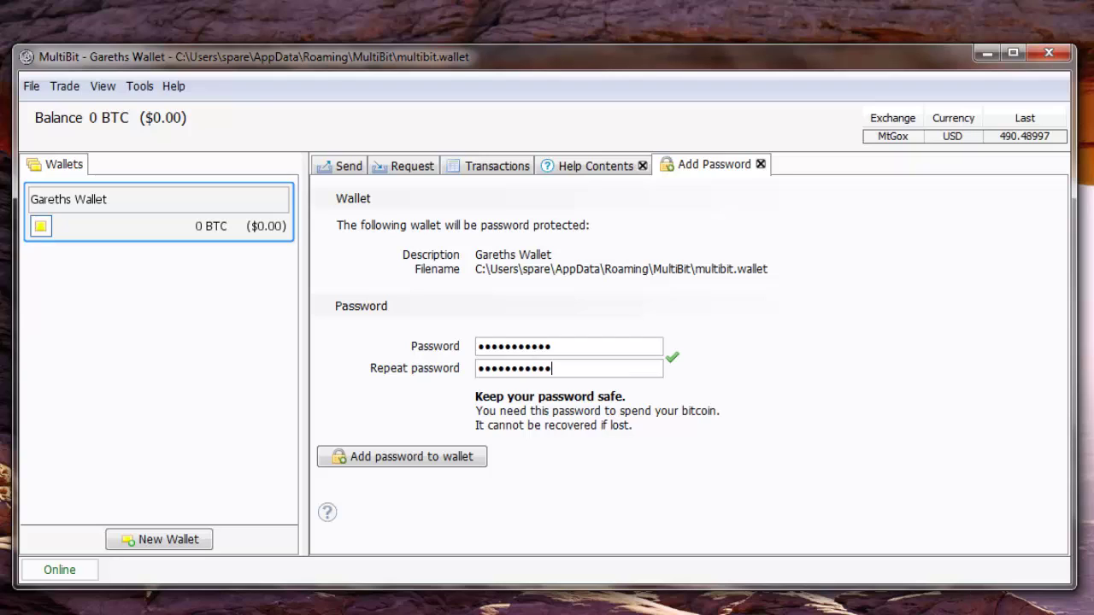
click(450, 461)
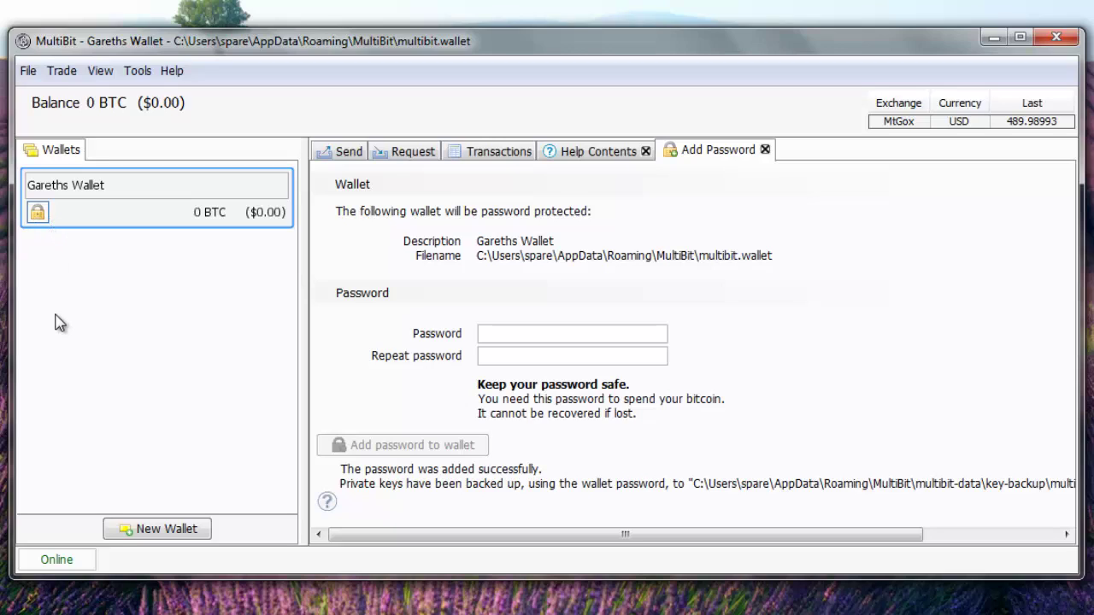
Step: Close the Add Password and Help Contents pages
click(765, 150)
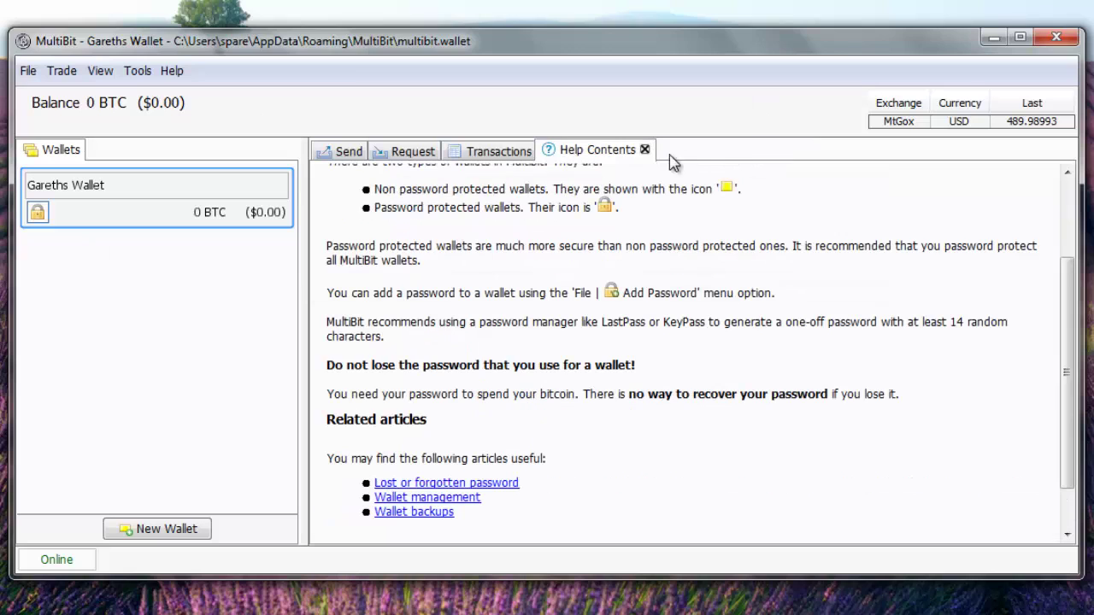
click(645, 150)
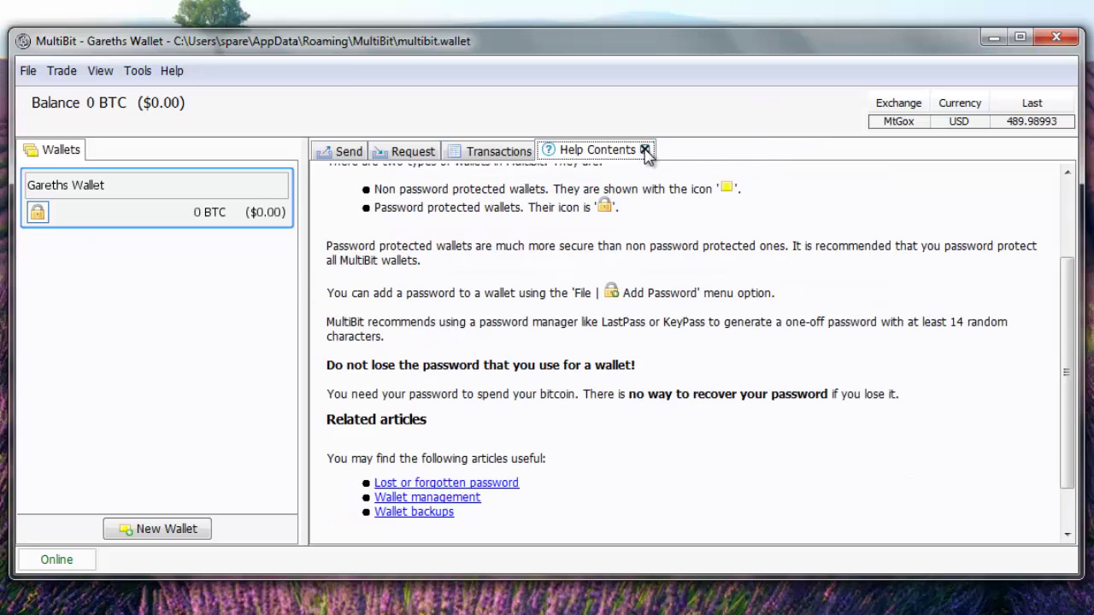
click(645, 150)
Step: Look through the wallet's Send, Request and Transactions pages
click(340, 154)
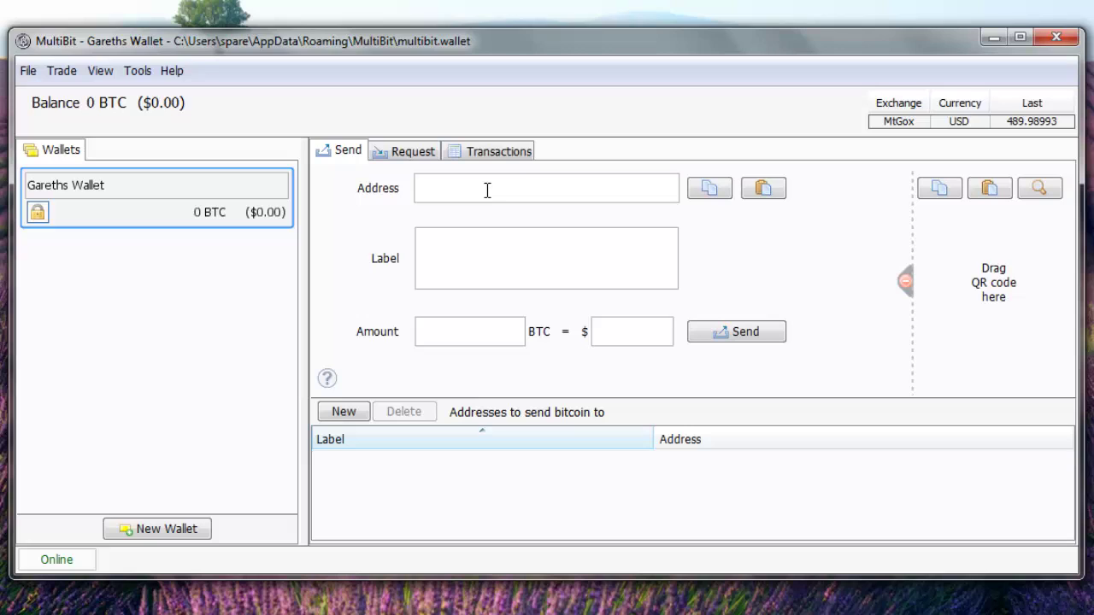
click(395, 152)
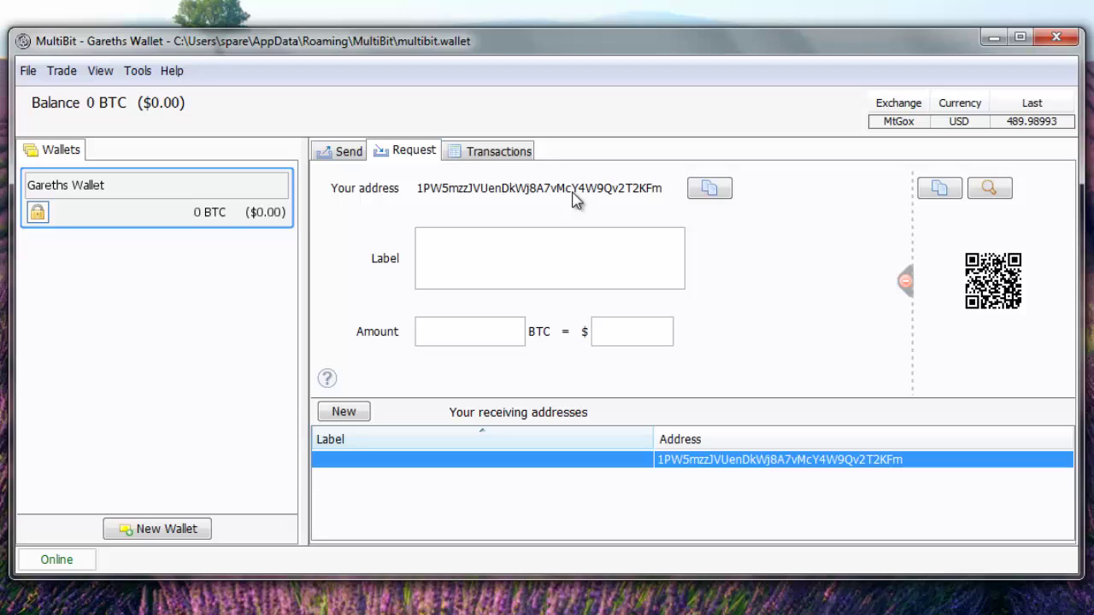
click(486, 154)
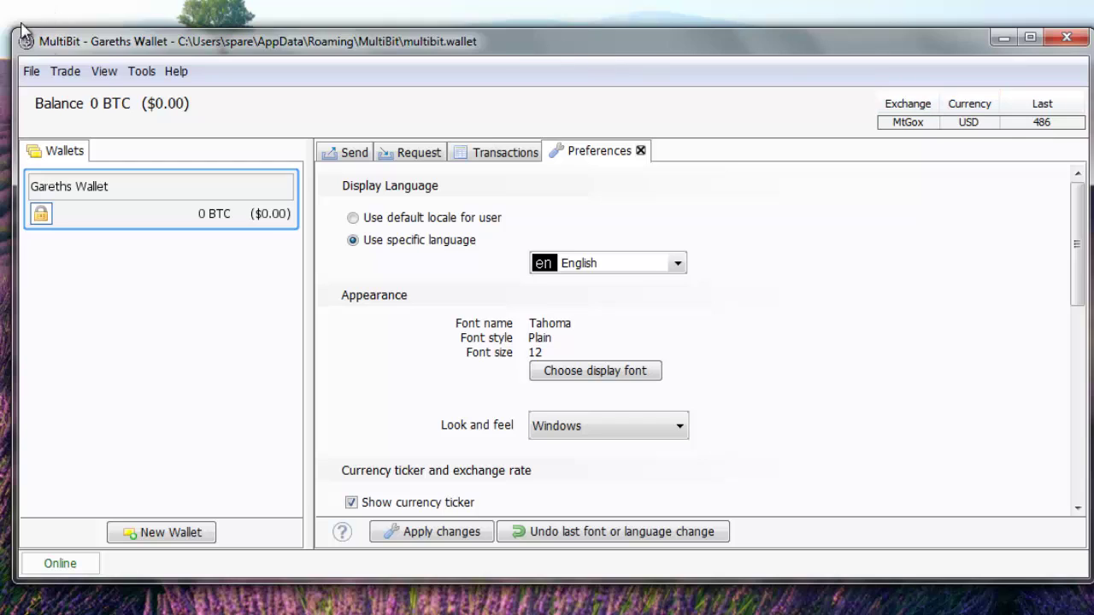
Step: Set the exchange for the currency ticker's first row to Bitstamp in the preferences
click(101, 75)
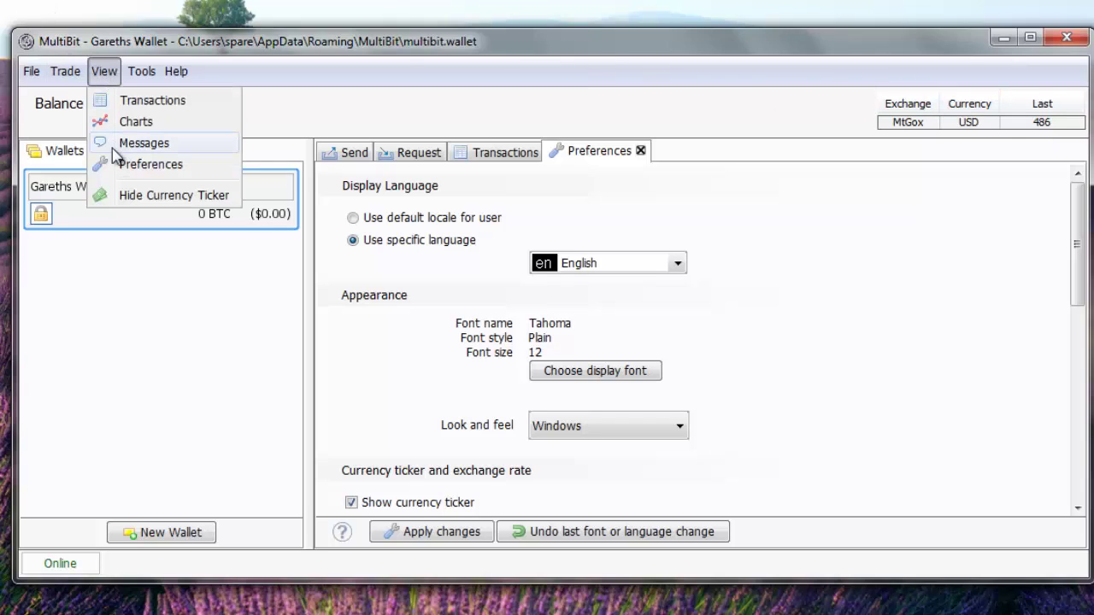
click(556, 93)
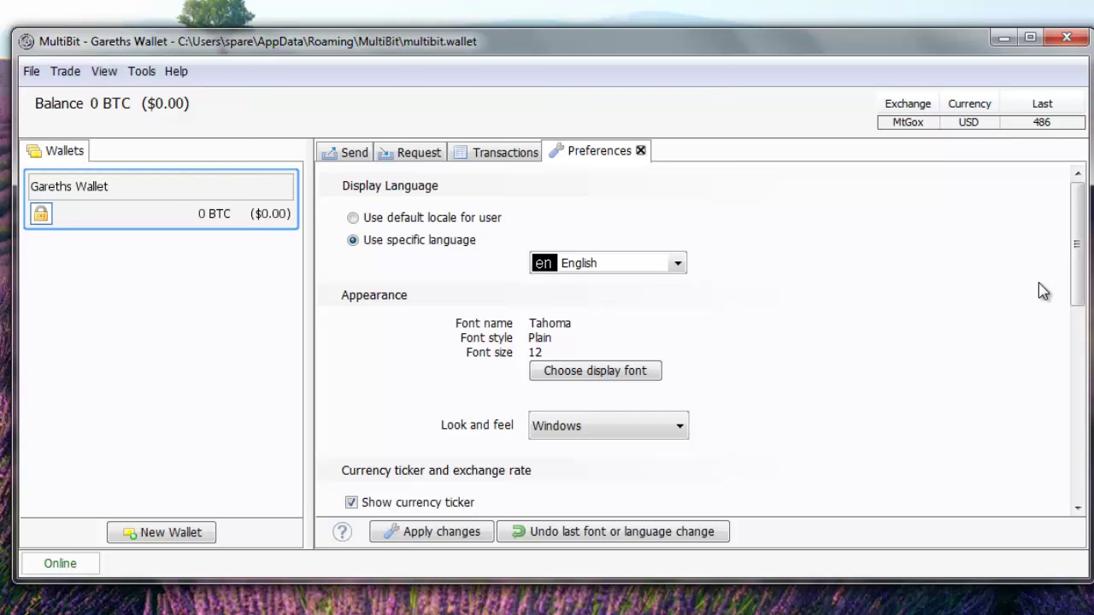
drag(1079, 291, 1078, 427)
click(821, 348)
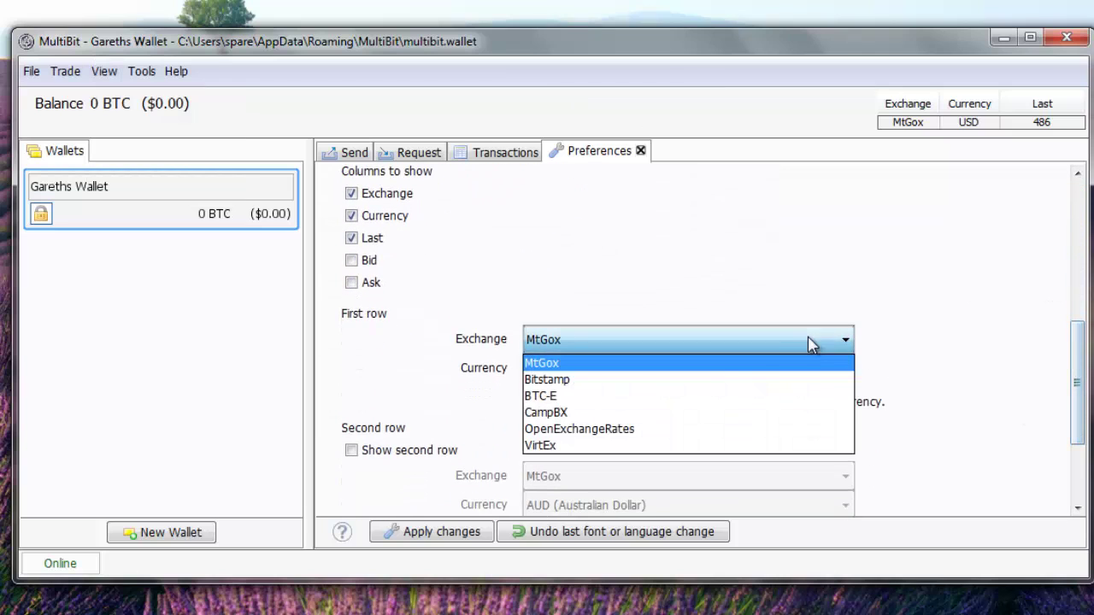
click(702, 380)
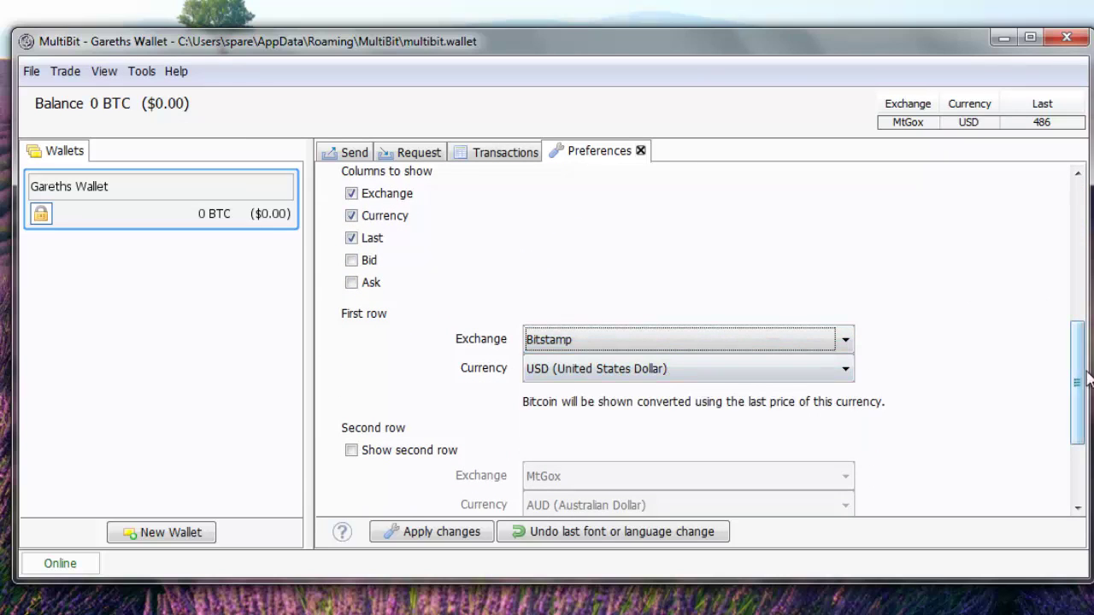
Step: Show a second row in the currency ticker and set its exchange to BTC-E
drag(1077, 386, 1076, 425)
click(351, 351)
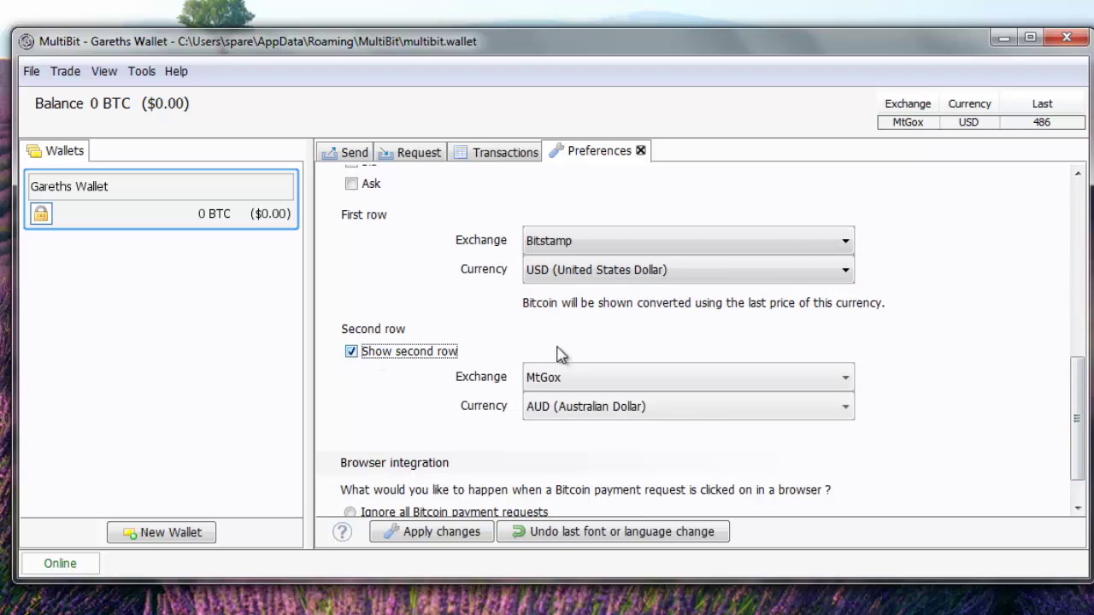
click(668, 382)
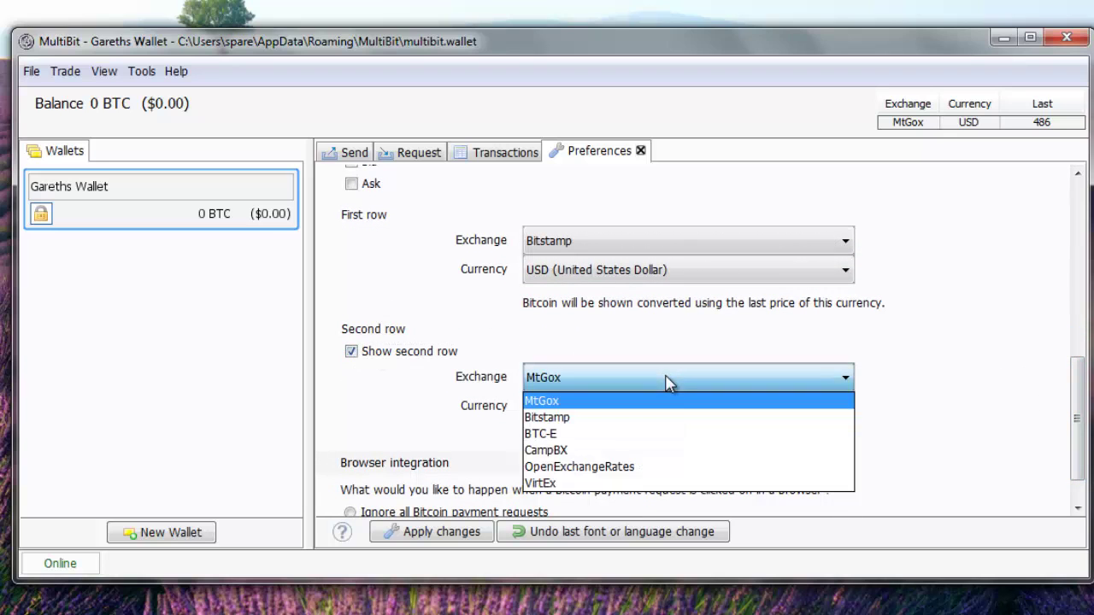
click(641, 436)
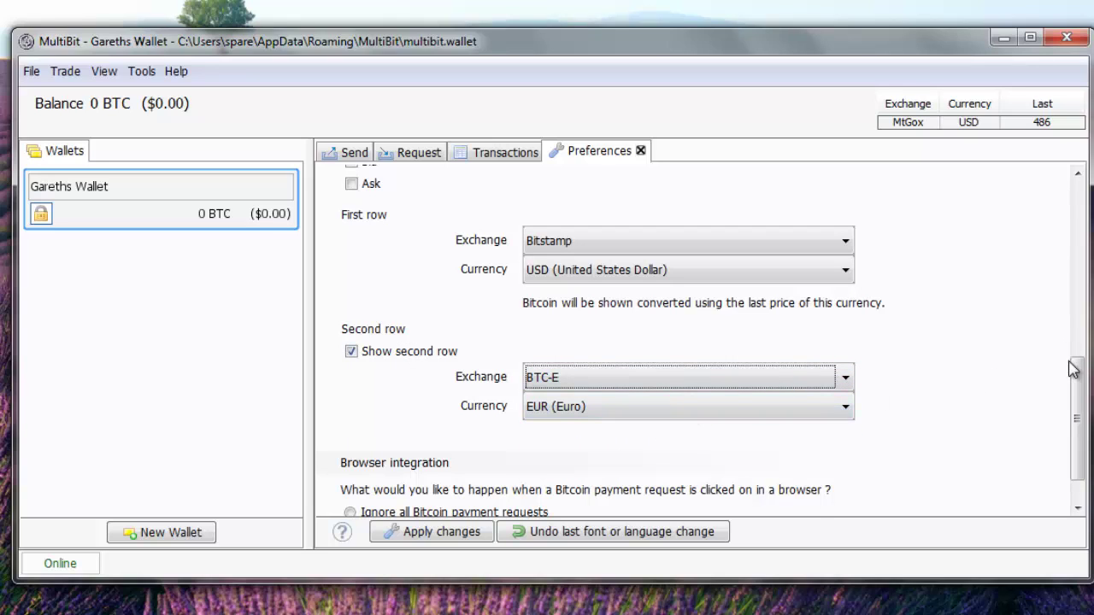
Step: Set the look and feel to Nimbus, apply the preference changes and close the Preferences page
drag(1075, 381, 1076, 253)
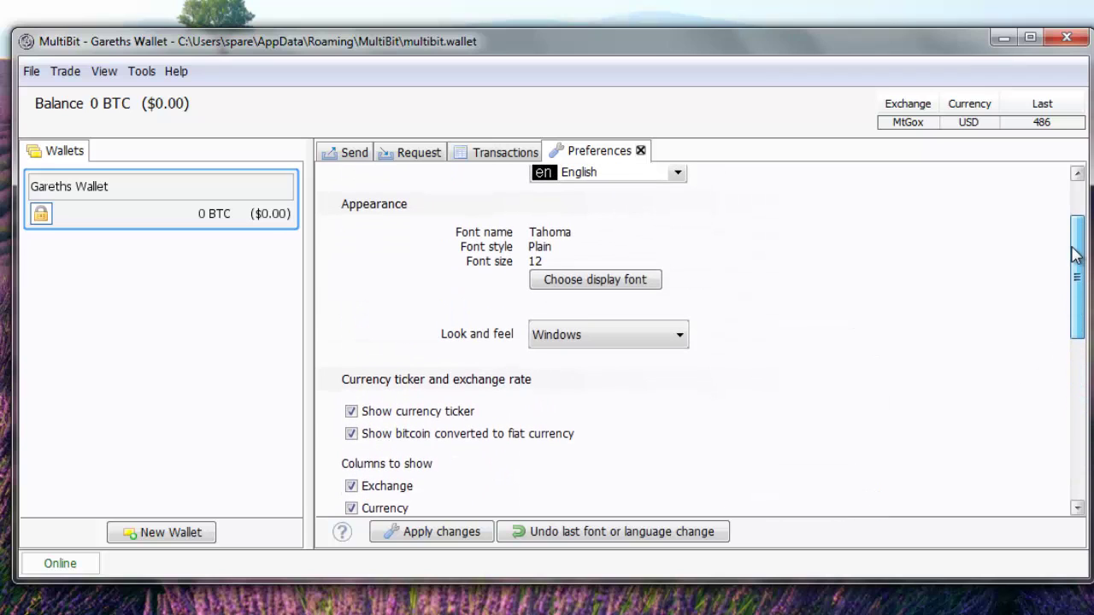
click(630, 334)
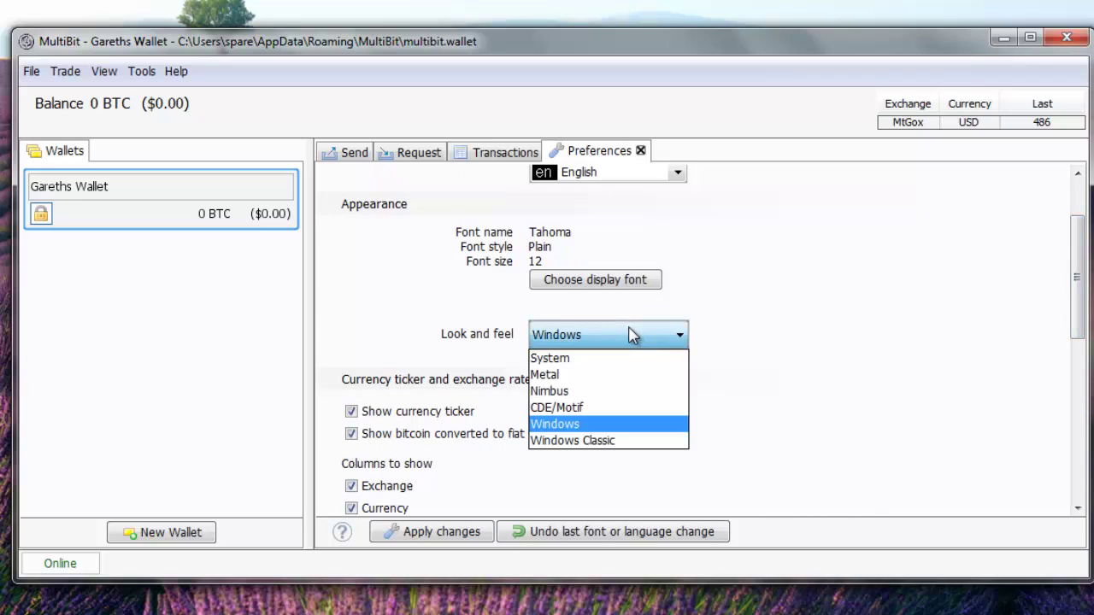
click(612, 393)
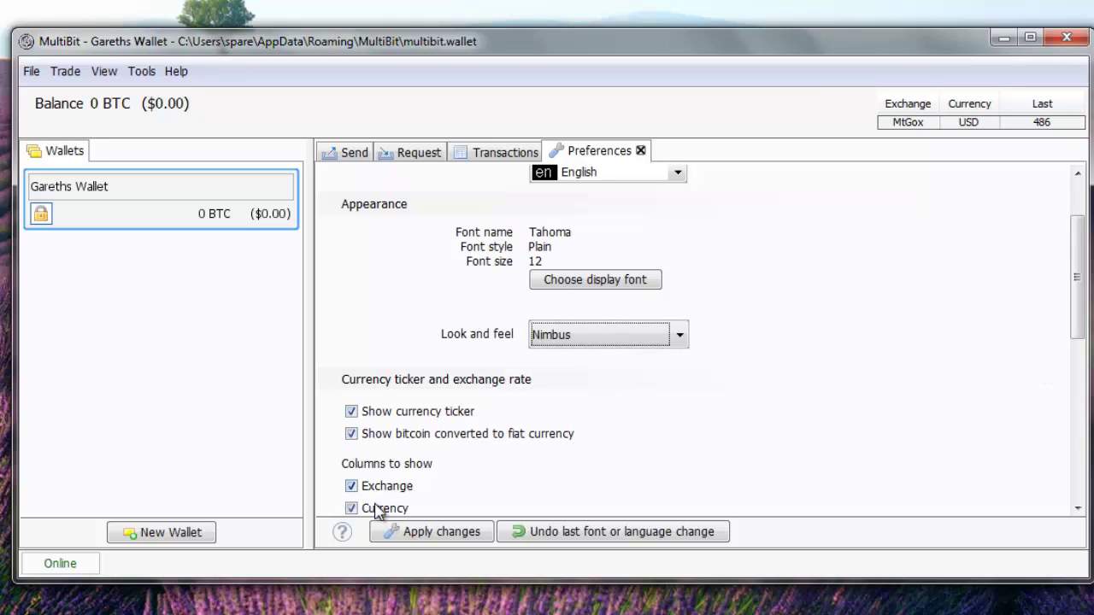
click(410, 534)
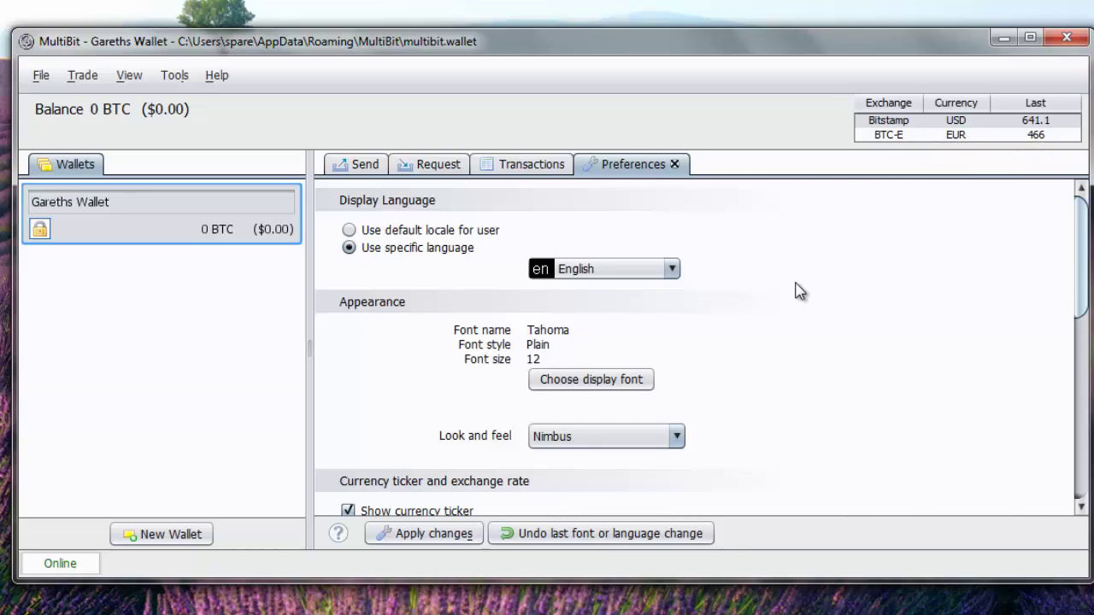
click(675, 165)
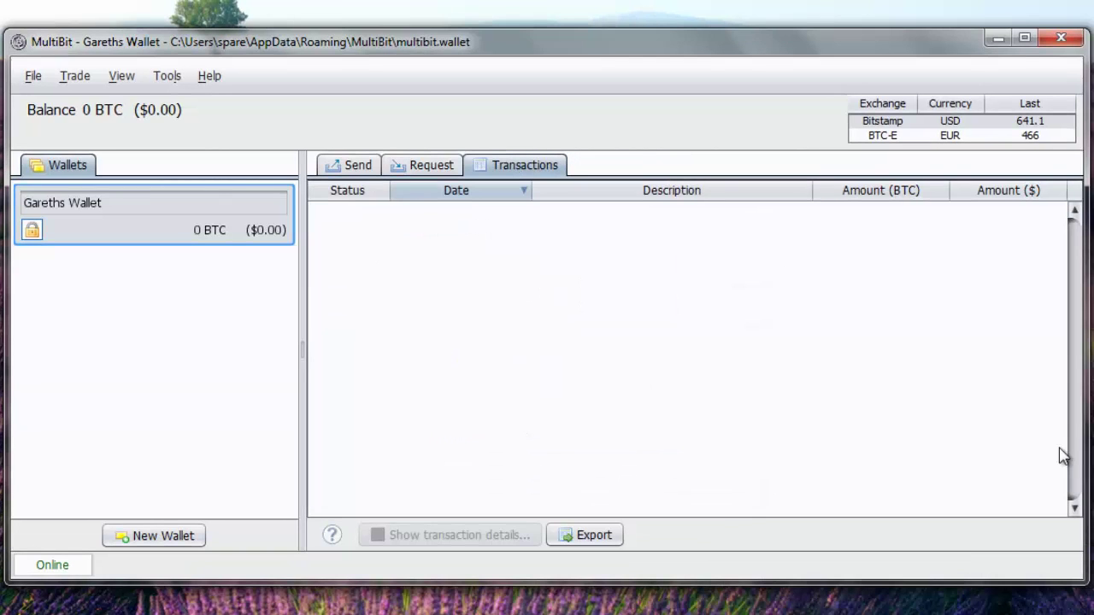
click(168, 79)
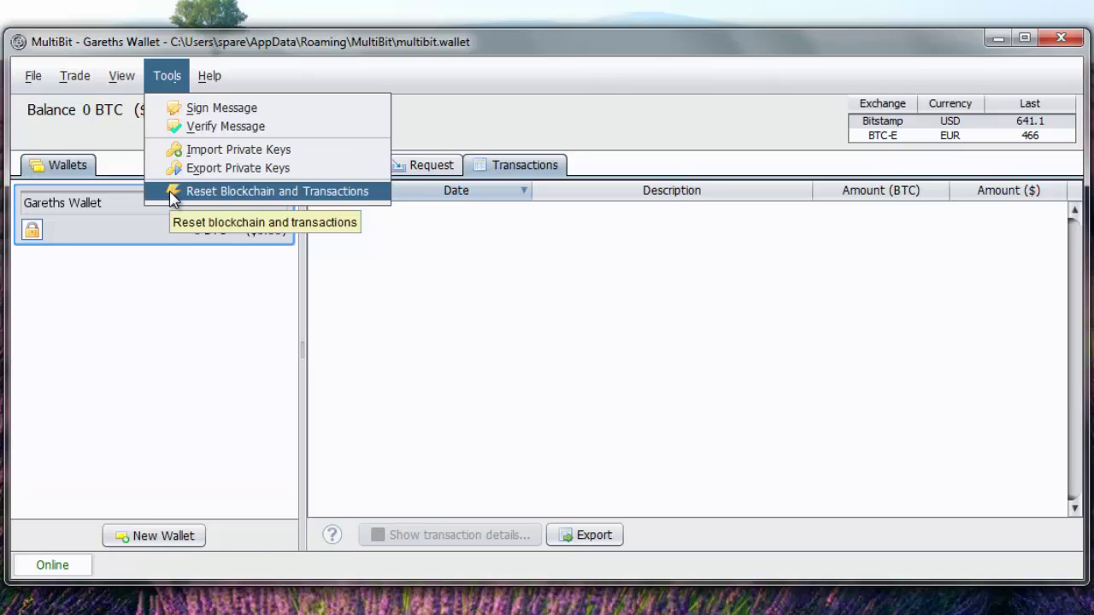
click(636, 69)
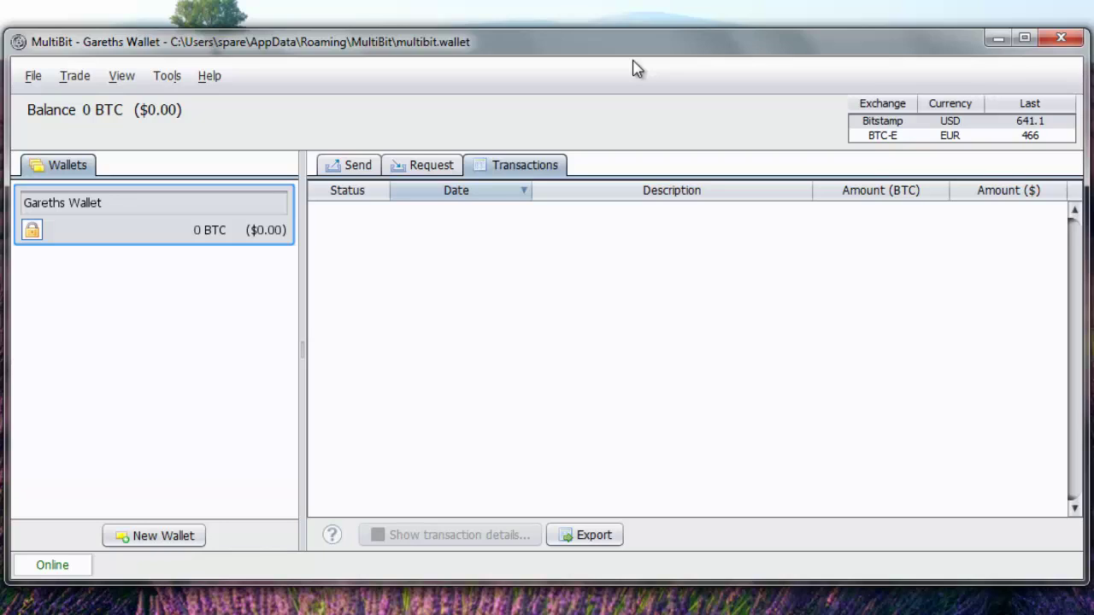
click(167, 79)
mouse_move(210, 75)
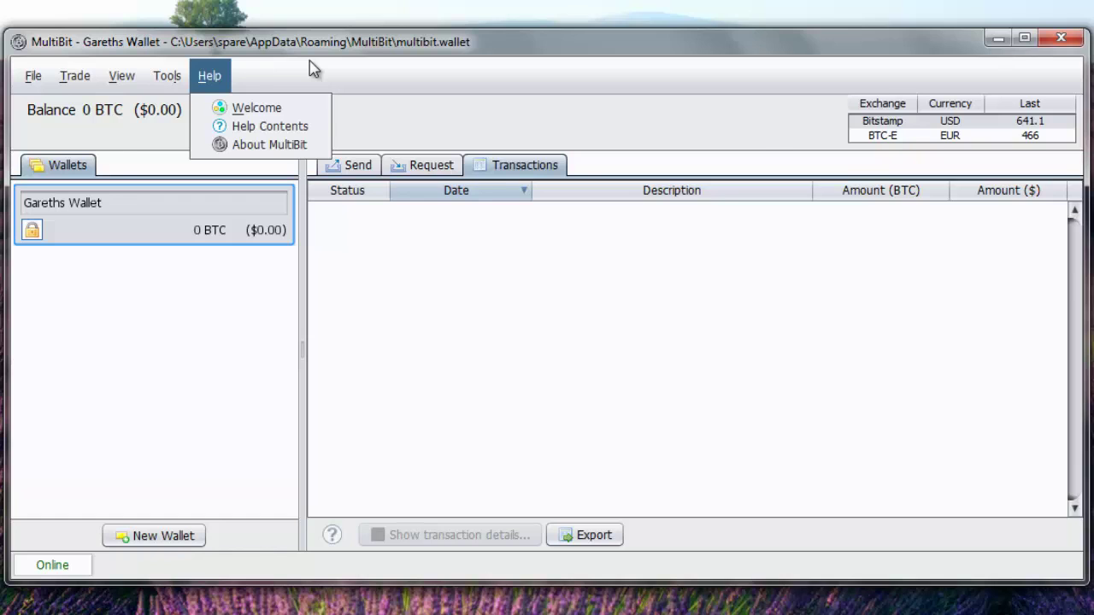
click(924, 361)
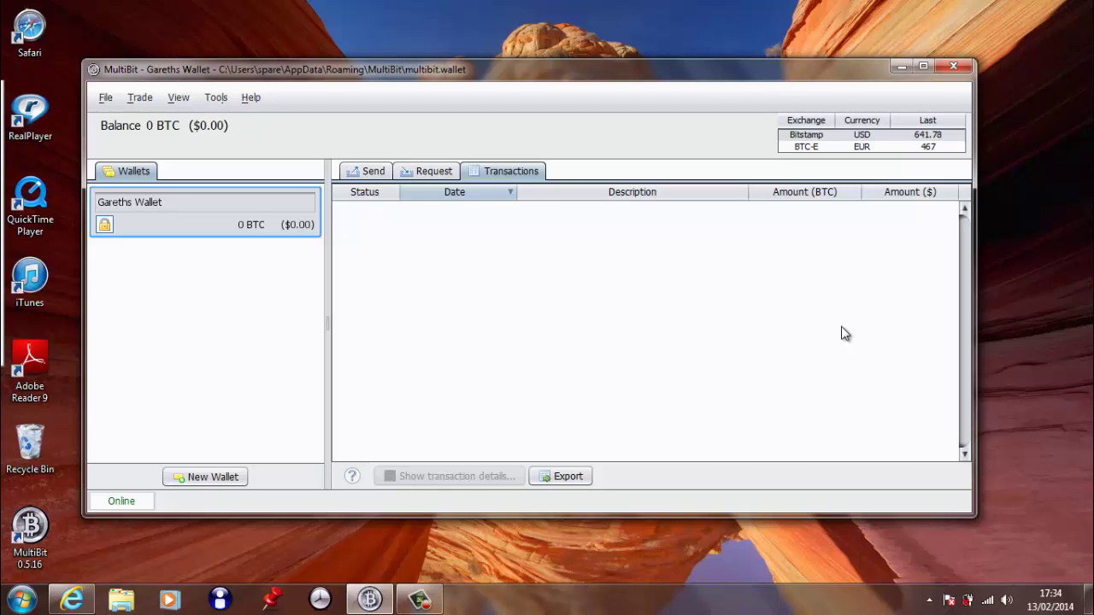
Step: Switch to Windows Explorer and go to the folder C:\Users\spare\AppData\Roaming
click(124, 601)
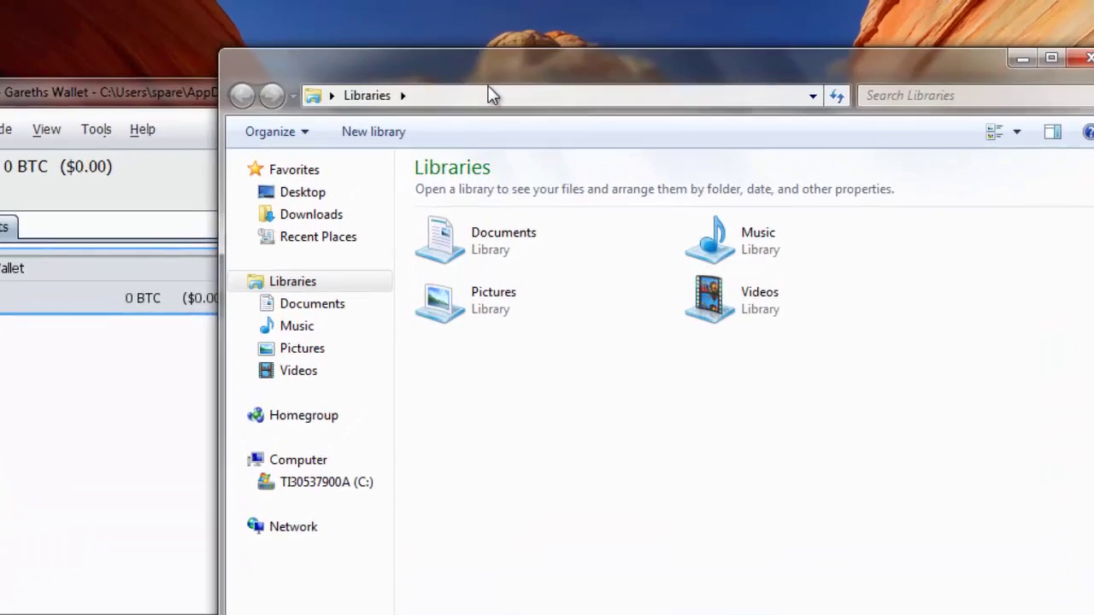
click(500, 76)
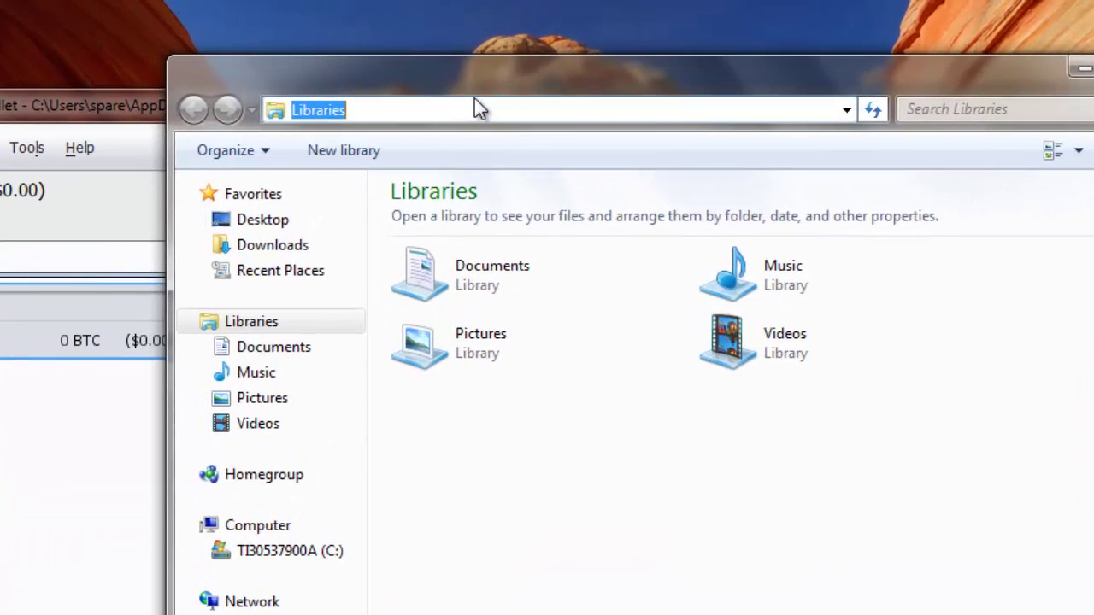
text(C:)
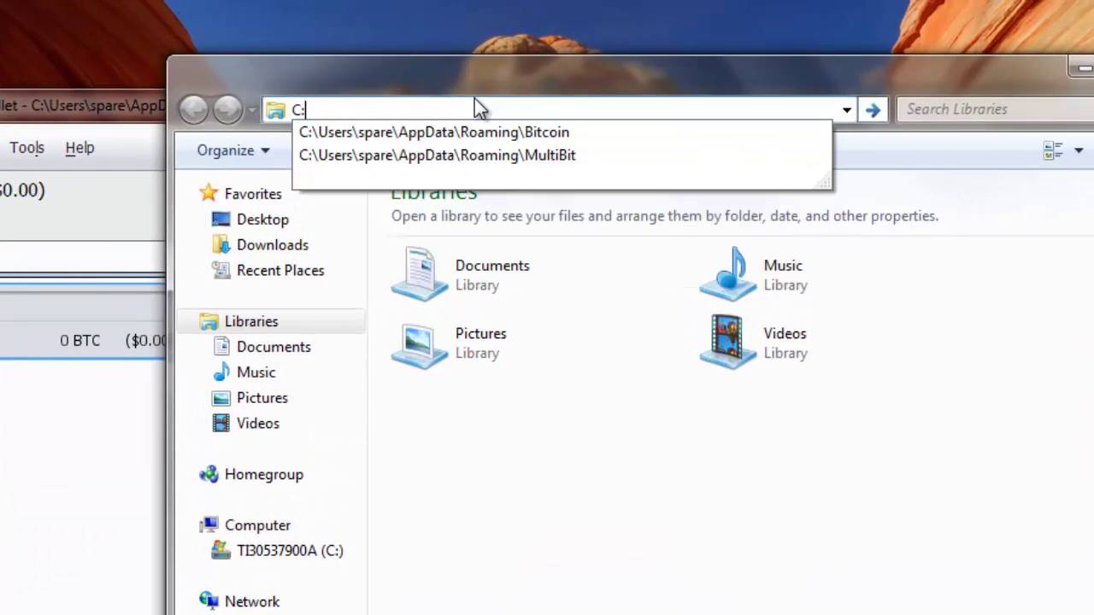
text(\users)
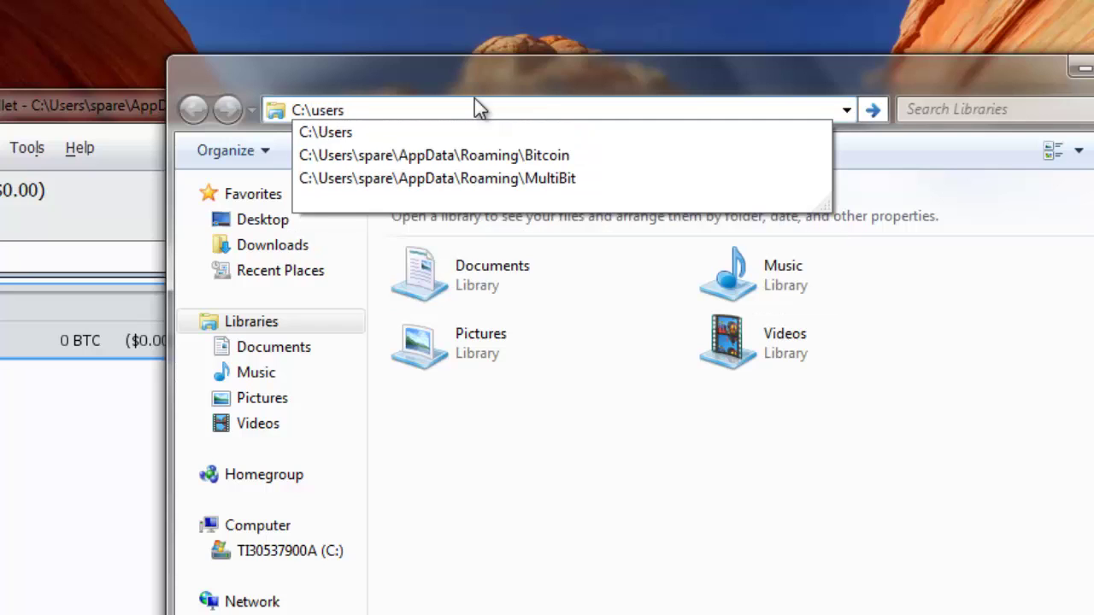
text(\spare)
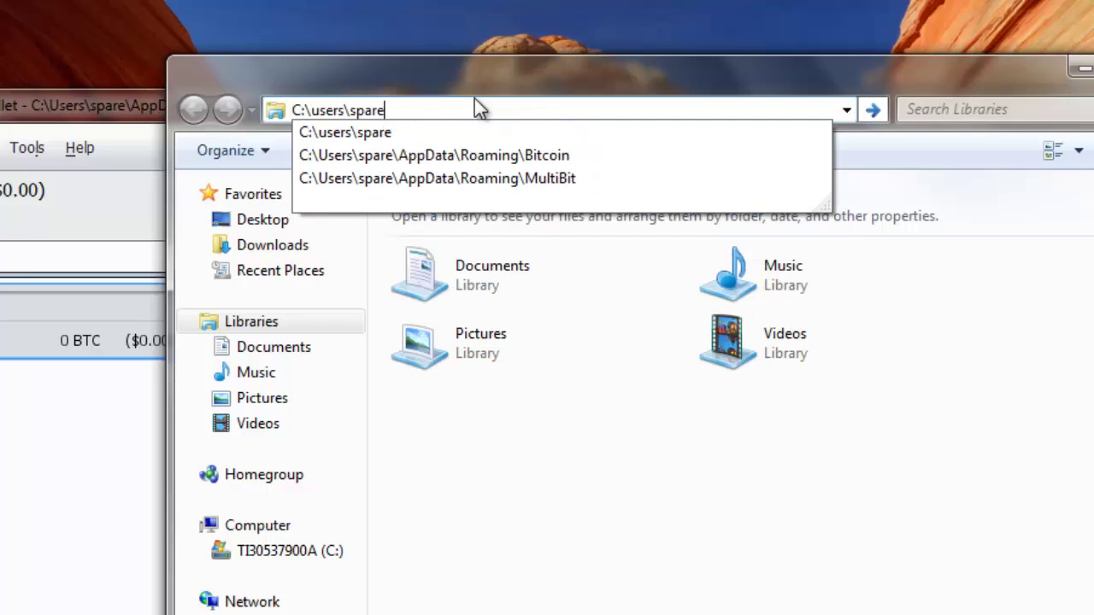
text(\aPP)
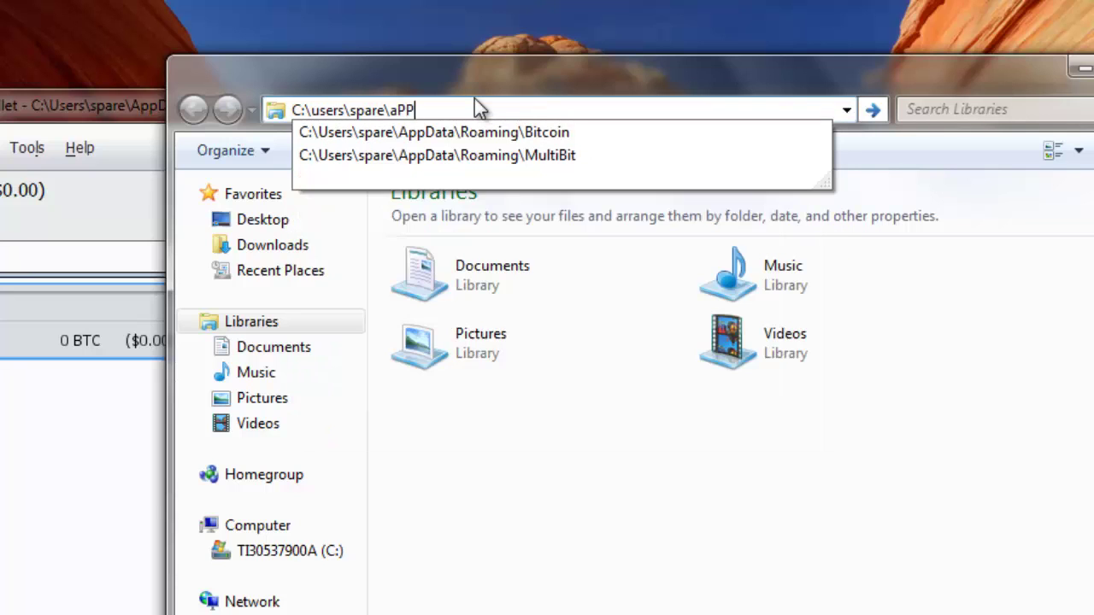
key(BackSpace)
key(BackSpace)
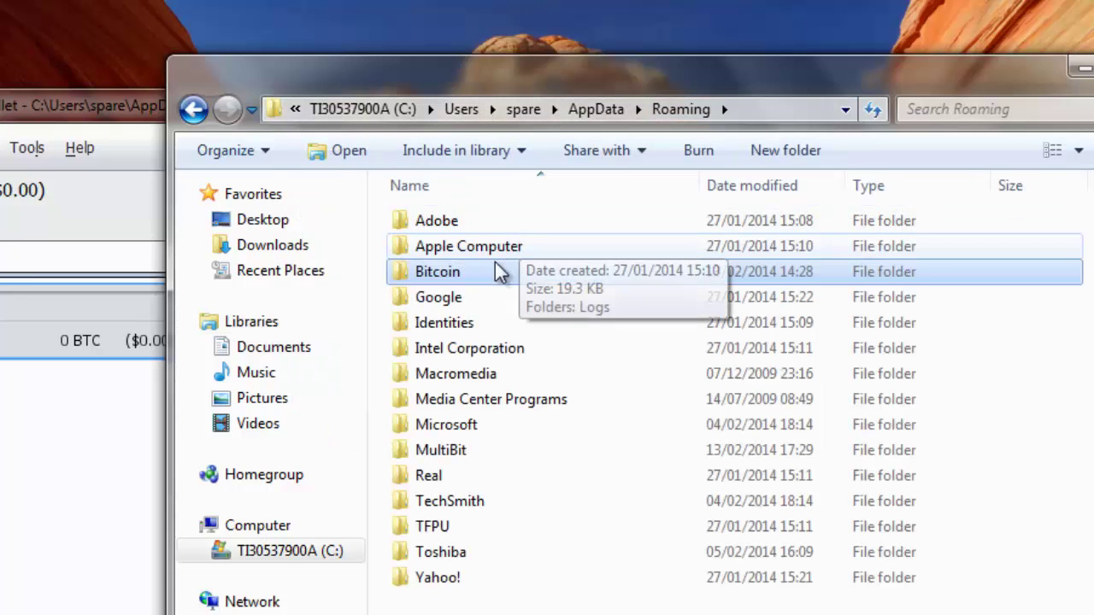
Step: Examine the contents and size details of the Bitcoin and MultiBit data folders in Roaming
mouse_move(460, 278)
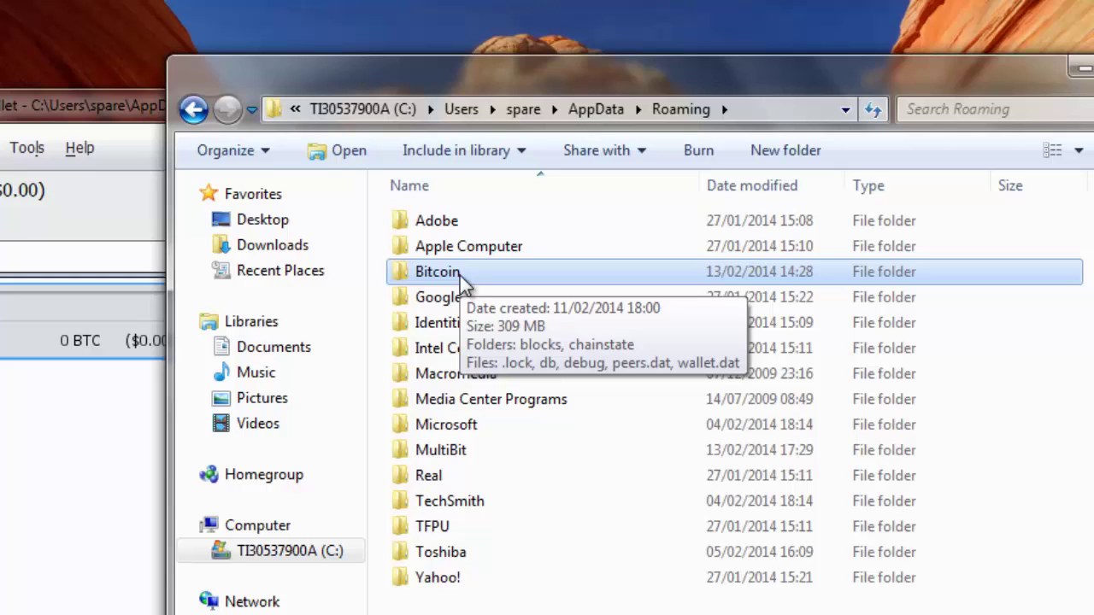
click(458, 452)
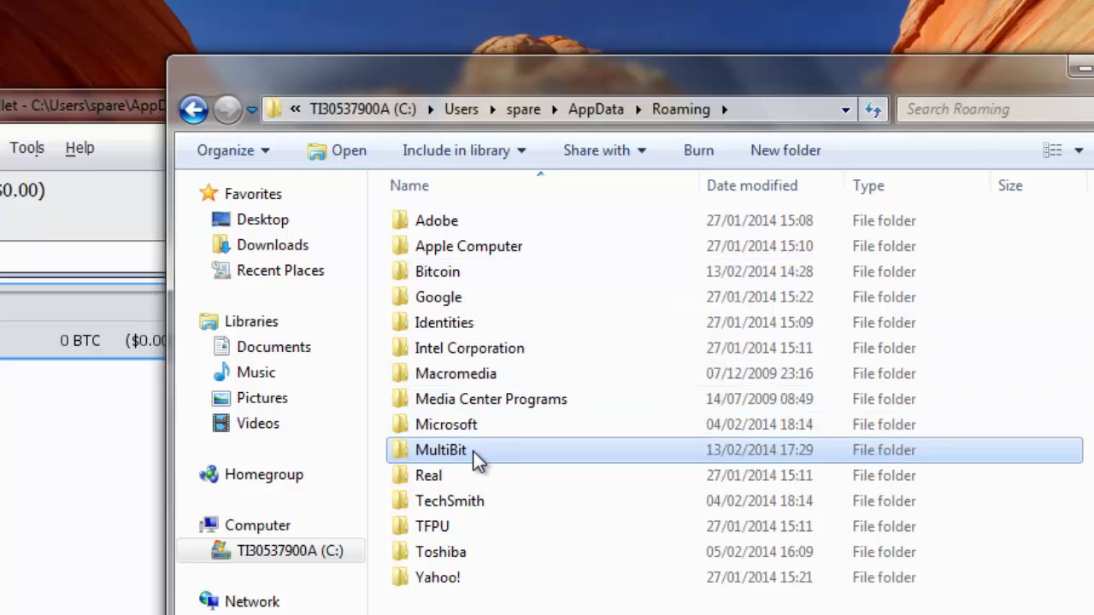
mouse_move(477, 459)
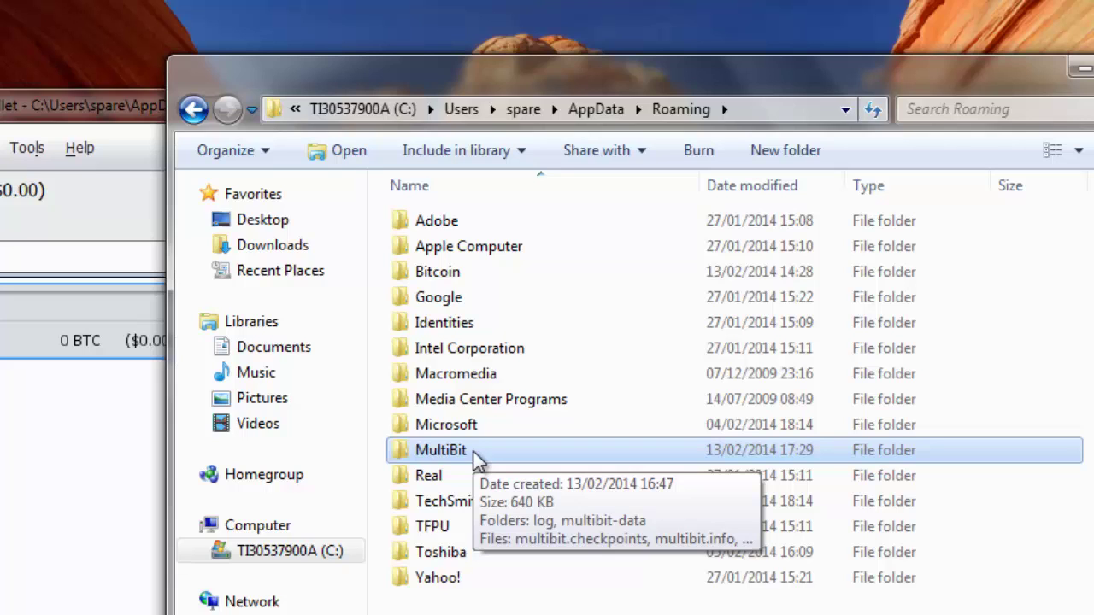
click(513, 286)
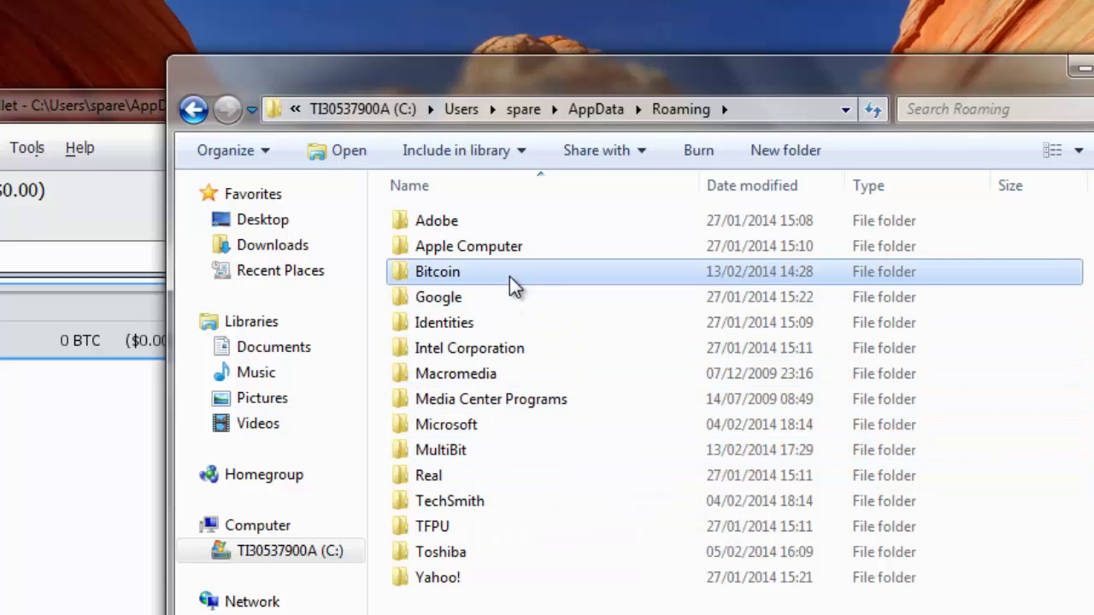